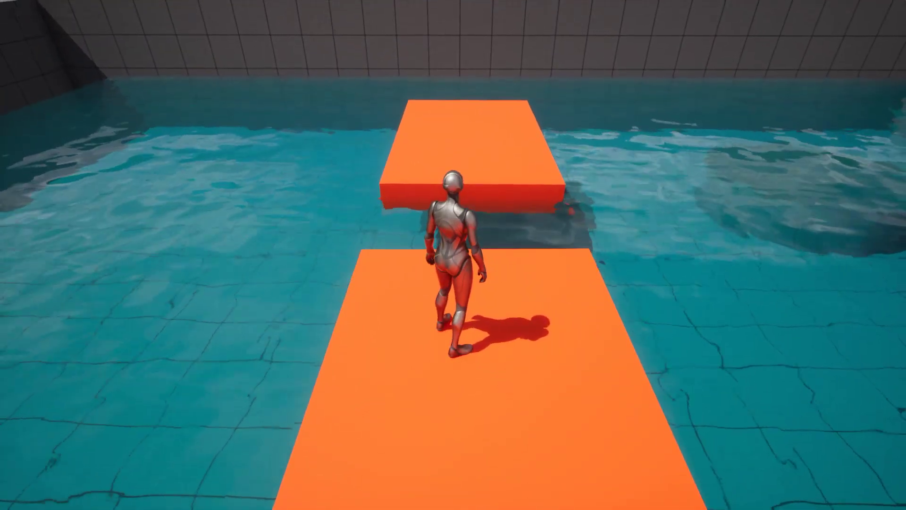
Run and jump the character onto the orange rafts and walk across them.
key(space)
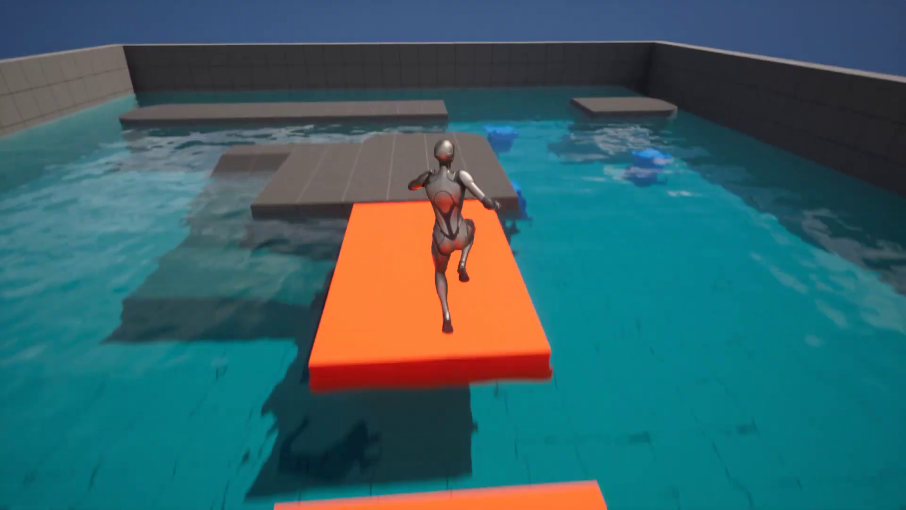
key(space)
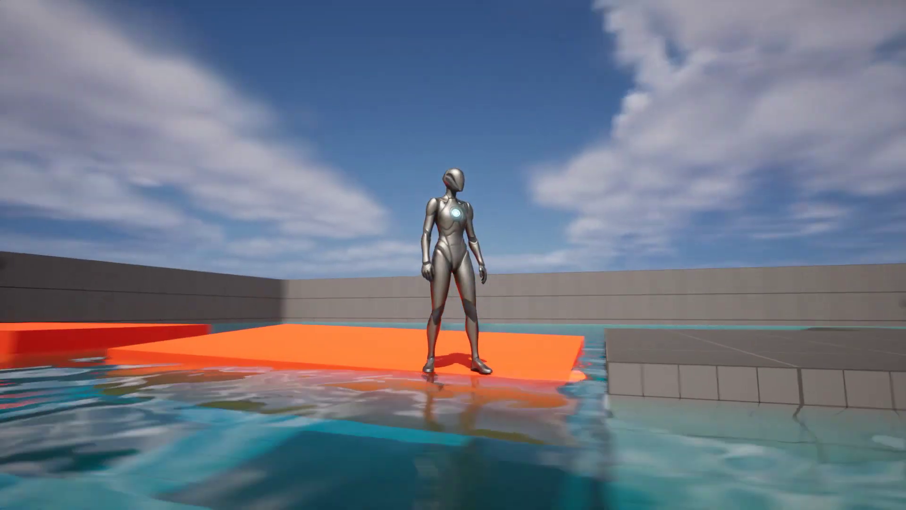
key(w)
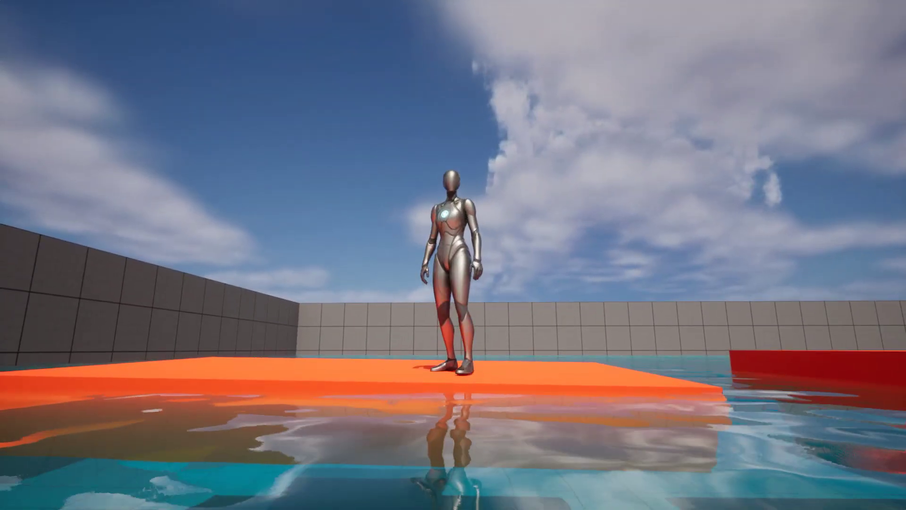
key(a)
key(a)
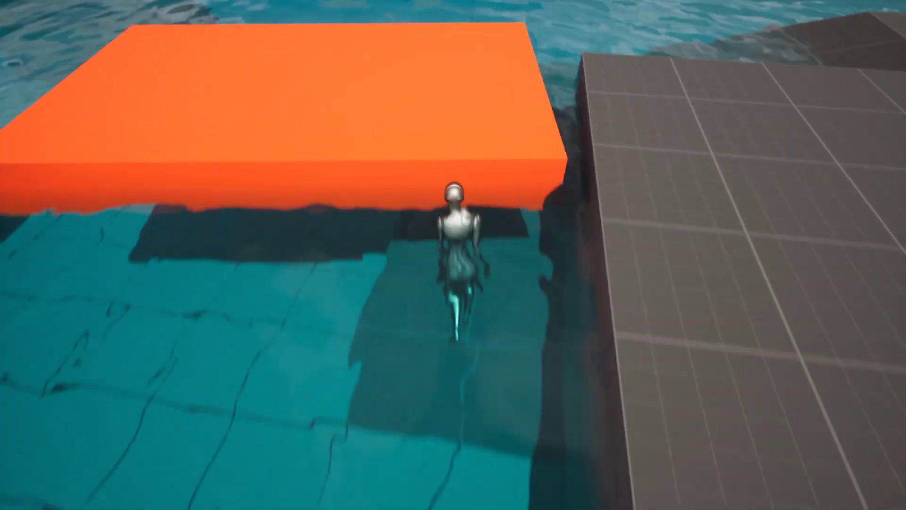
Swim to the rafts, climb aboard, leap across the water and dive back in.
key(w)
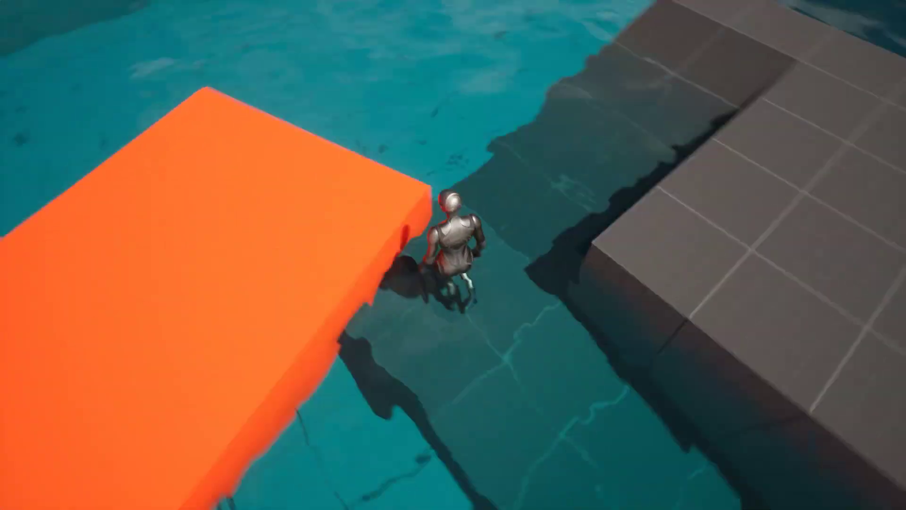
key(s)
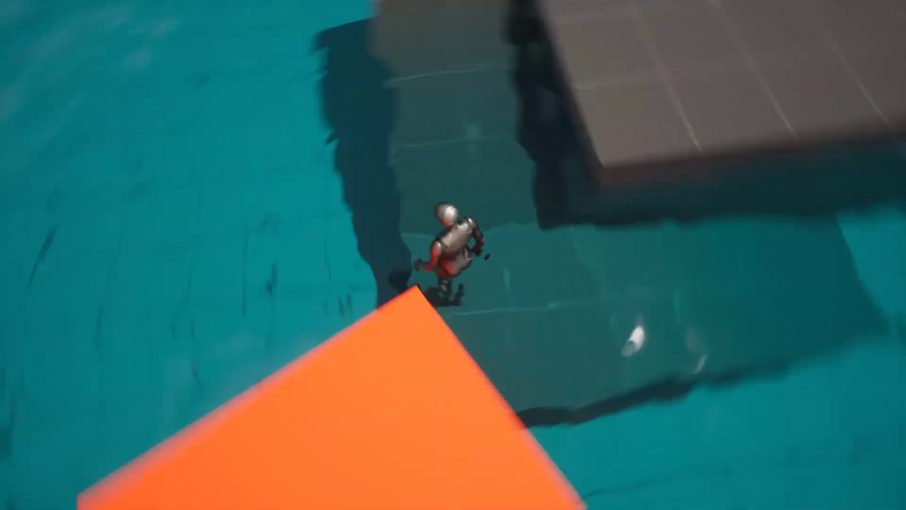
key(w)
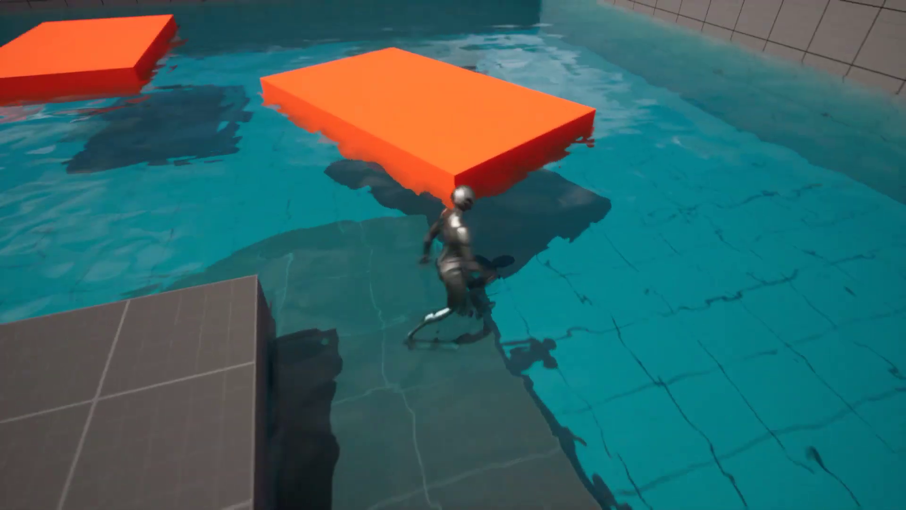
key(w)
key(space)
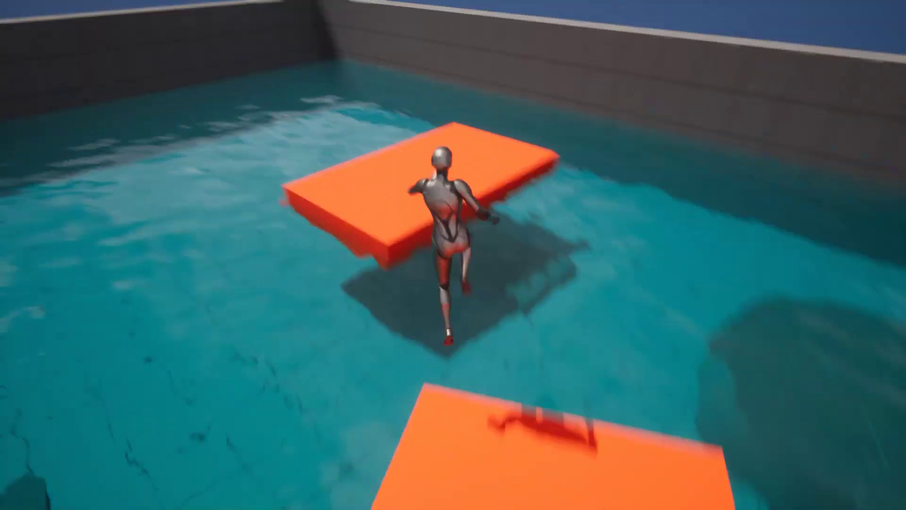
key(w)
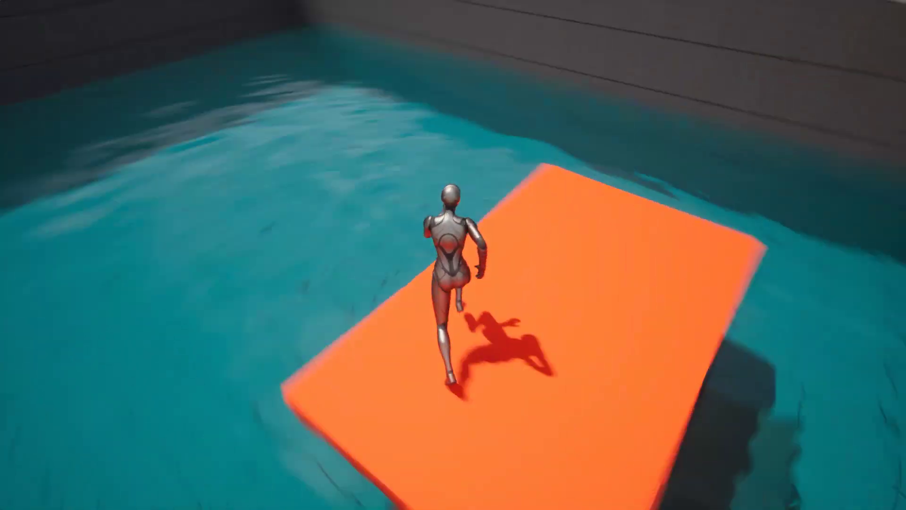
key(w)
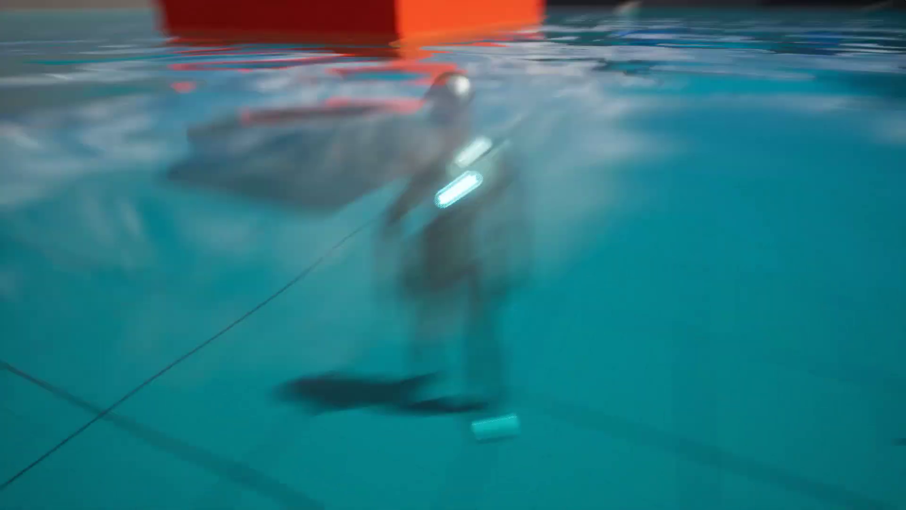
key(w)
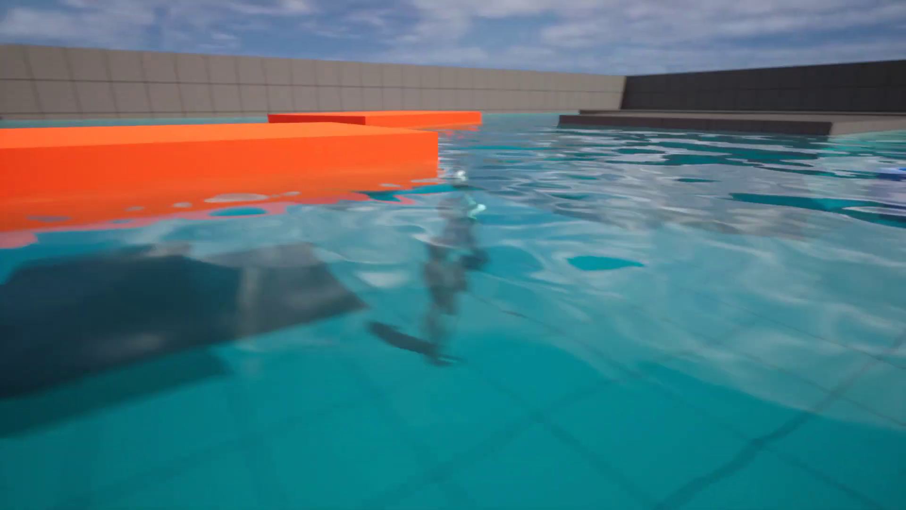
key(w)
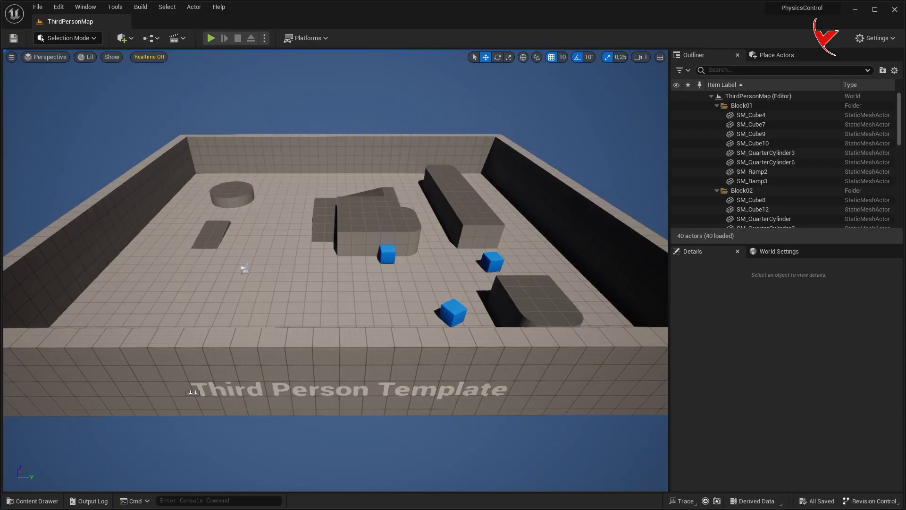
Enable the experimental PhysicsControl plugin in the Plugins browser.
click(58, 7)
click(76, 153)
click(102, 40)
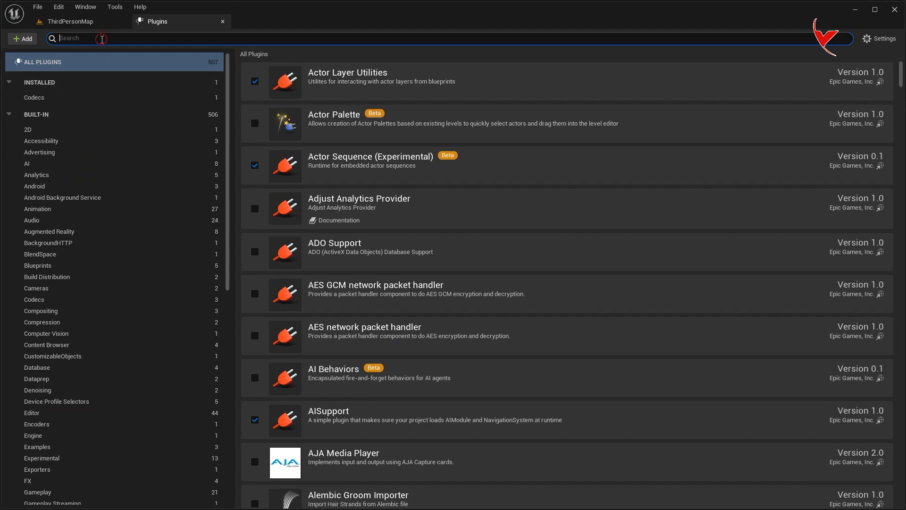
text(PhysicsControl)
click(255, 82)
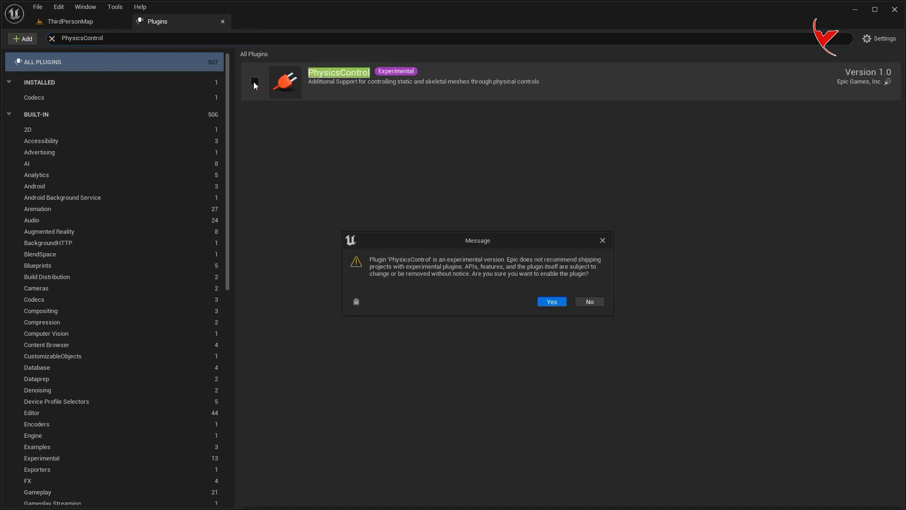
click(538, 301)
Enable the experimental Water plugin and restart the editor.
text(ater)
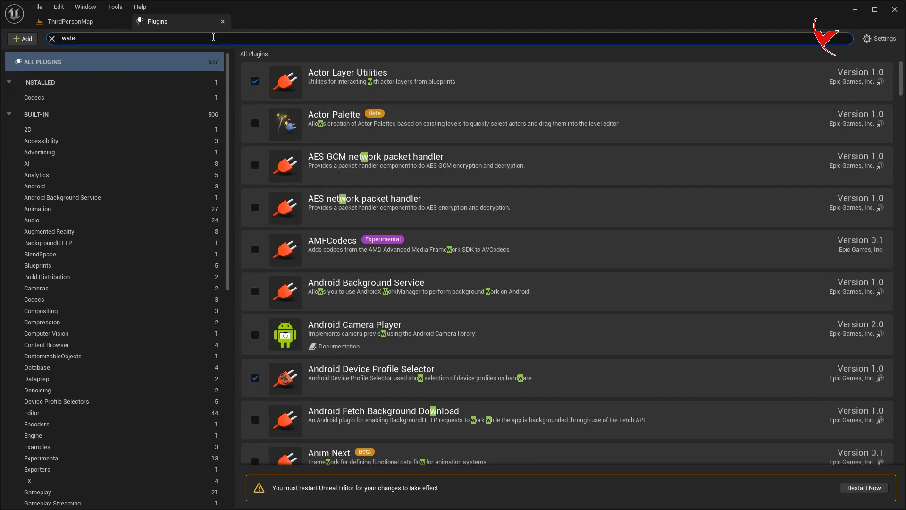
click(255, 82)
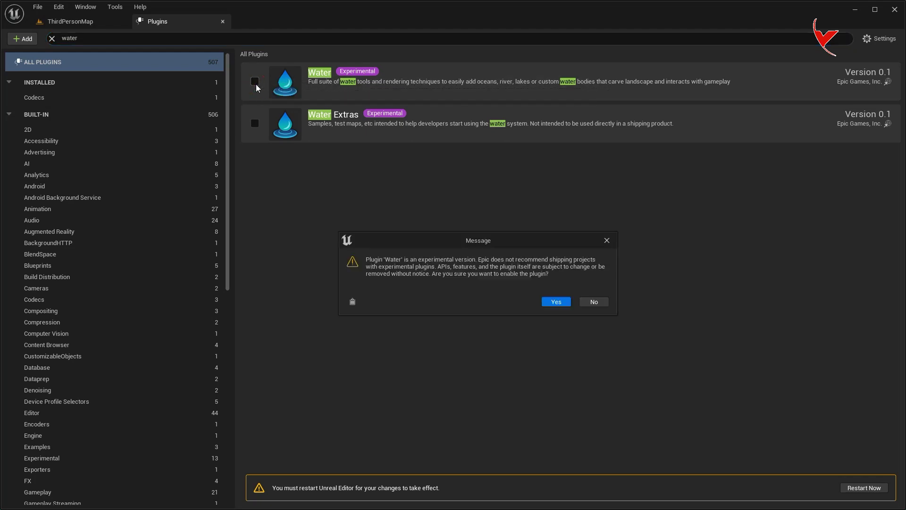
click(553, 304)
click(856, 491)
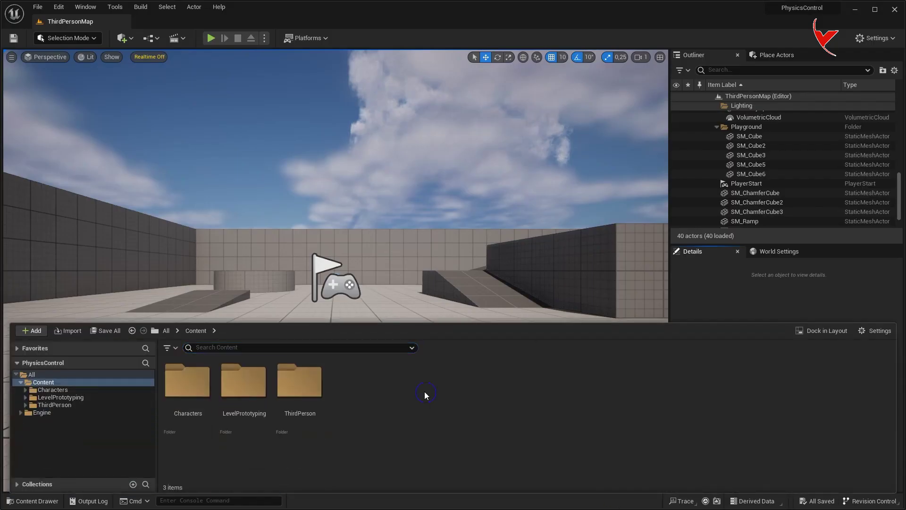
Create a new Actor Blueprint class named BP_raft.
right_click(425, 394)
click(451, 106)
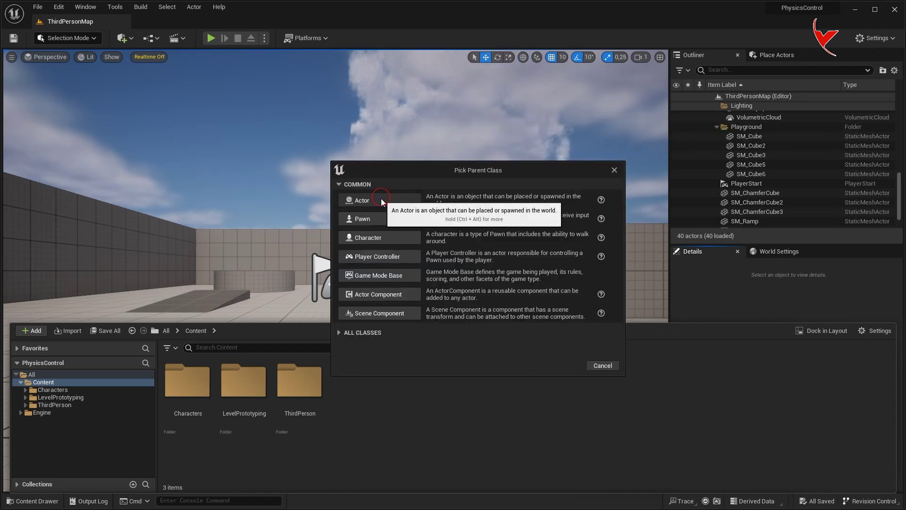
click(362, 200)
click(356, 382)
click(343, 370)
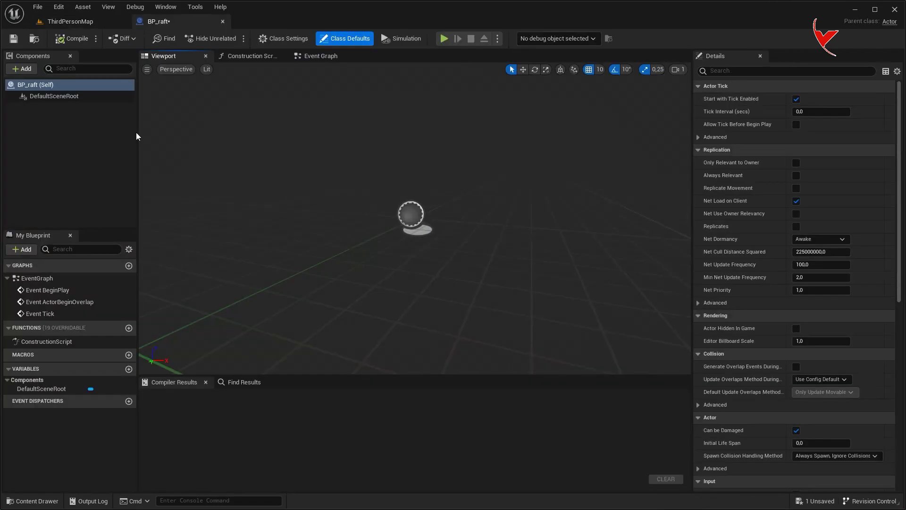
Add a Cube component to the BP_raft Blueprint.
click(86, 100)
click(21, 70)
text(ube)
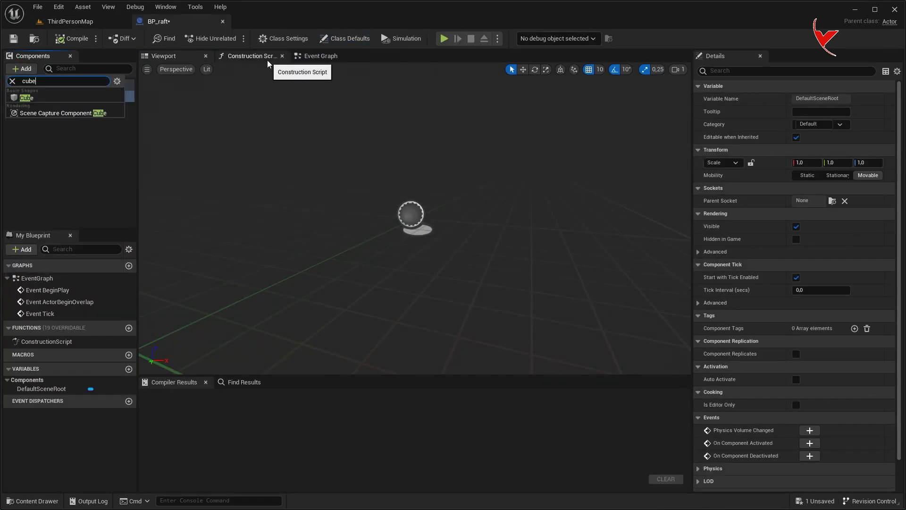
click(78, 95)
Scale the cube to 3, 5, 0.5 and apply the orange BasicAsset01 material.
scroll(331, 169, down, 5)
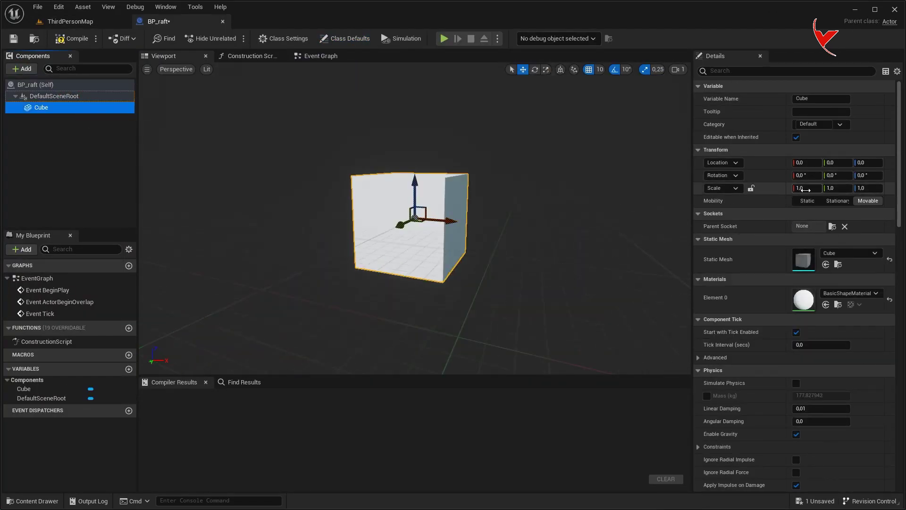
key(Return)
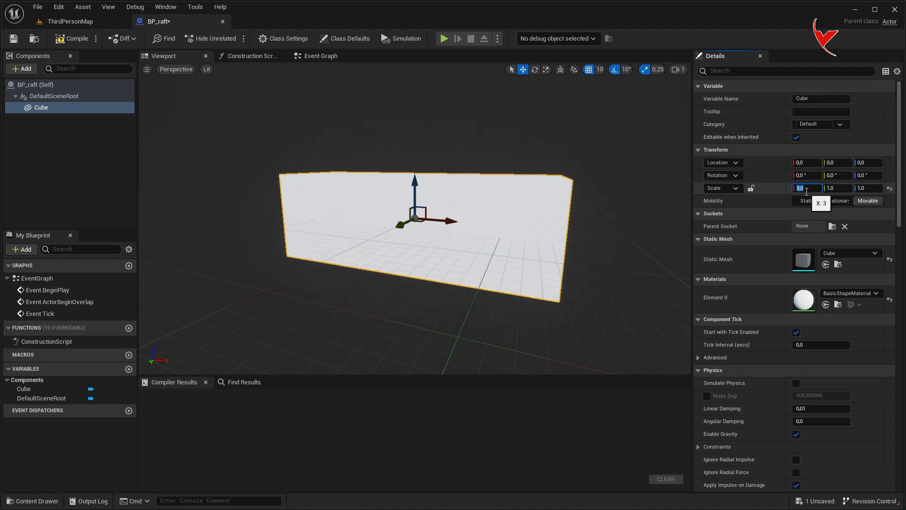
text(5)
key(Return)
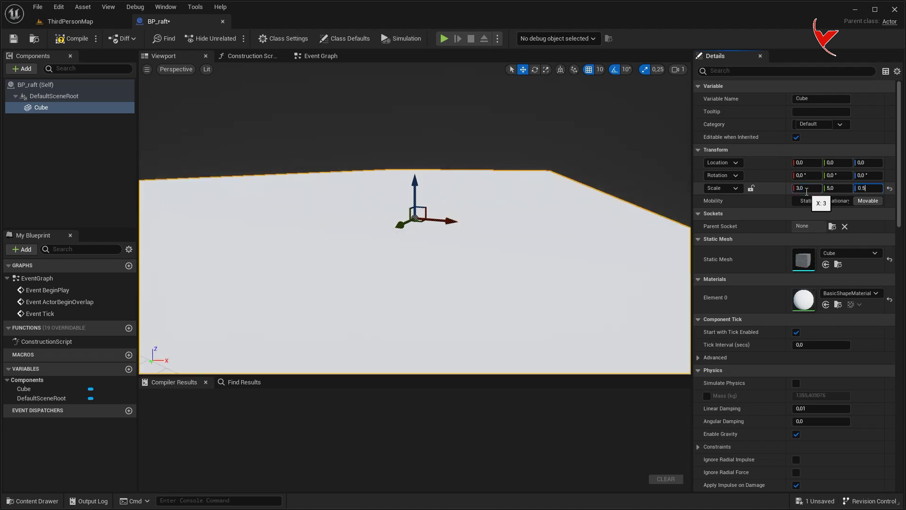
key(Return)
scroll(374, 205, down, 4)
scroll(373, 205, down, 2)
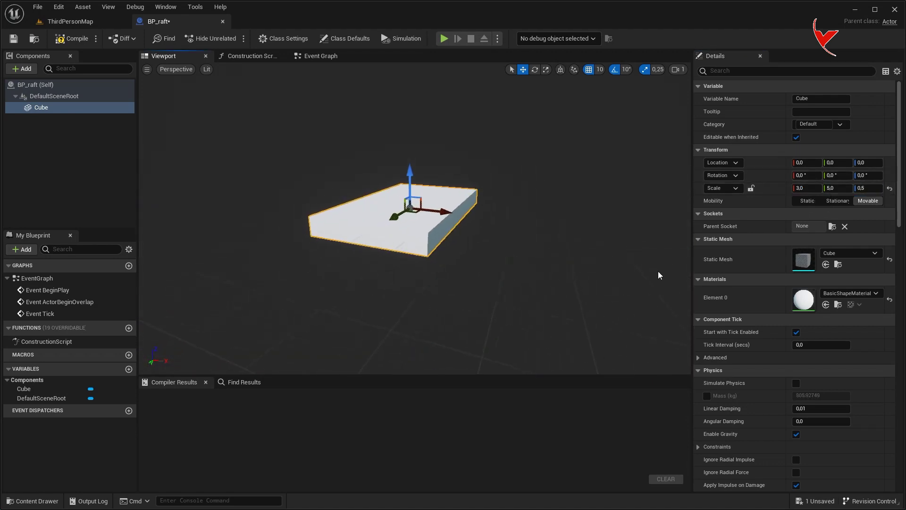
click(850, 293)
click(873, 408)
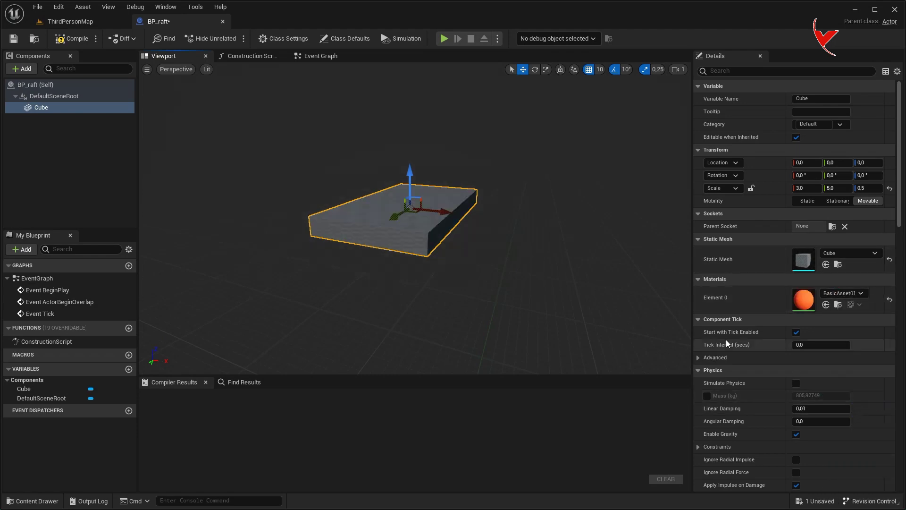
Compile BP_raft, place it in ThirdPersonMap and lift it off the floor.
click(66, 42)
click(70, 22)
key(ctrl+space)
drag(354, 394, 417, 323)
key(f)
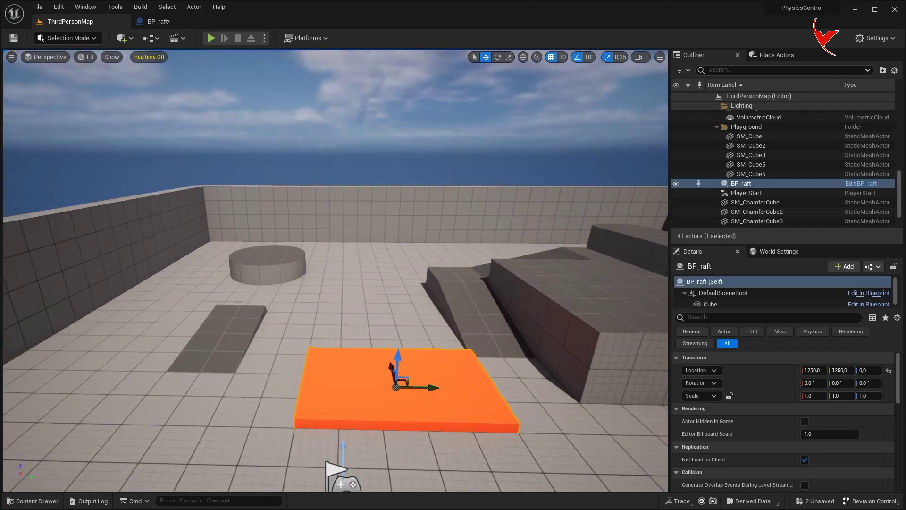
drag(423, 294, 592, 310)
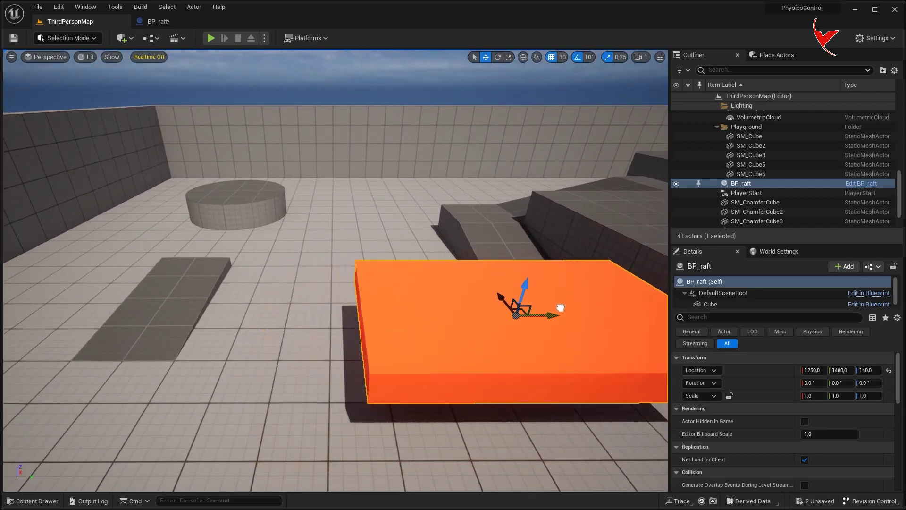
mouse_move(592, 310)
mouse_down()
mouse_move(499, 256)
mouse_move(489, 226)
mouse_move(528, 287)
mouse_up()
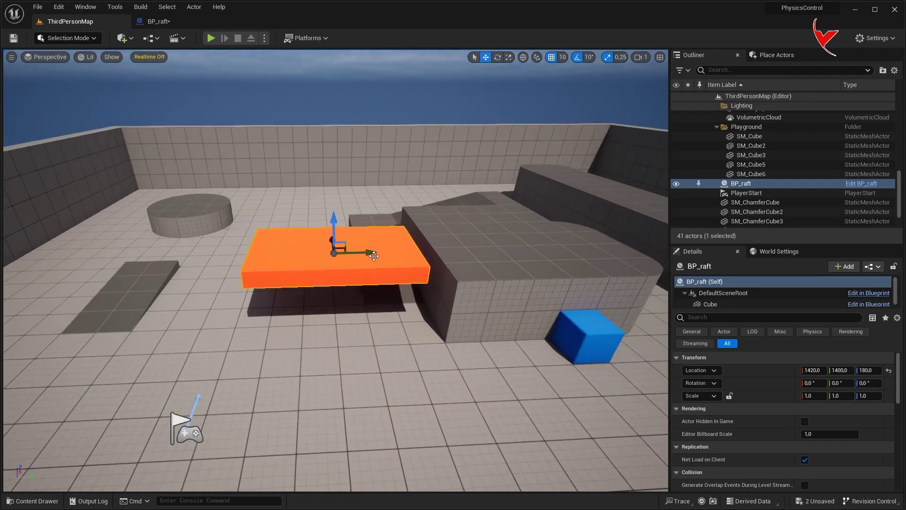
Duplicate the raft as BP_raft2 and slide the two rafts into position.
alt+drag(371, 255, 284, 255)
shift+drag(364, 253, 370, 252)
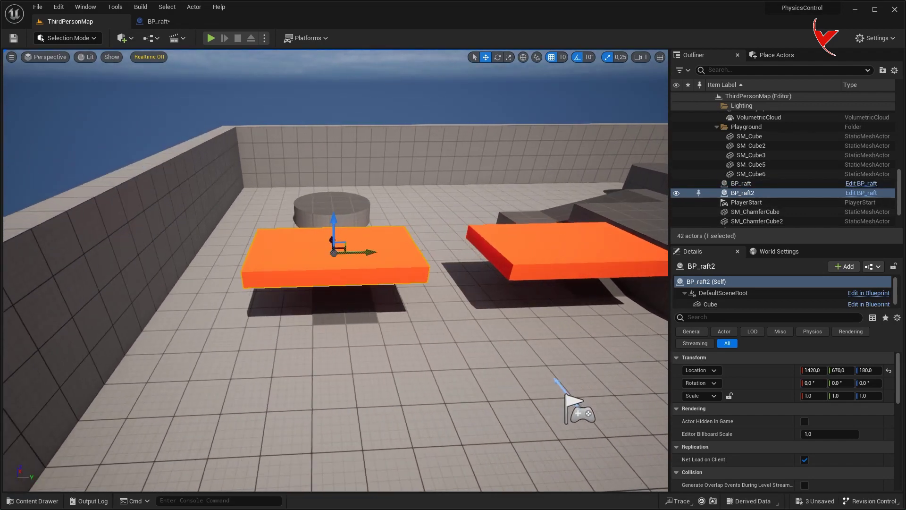
click(588, 248)
shift+drag(614, 249, 456, 249)
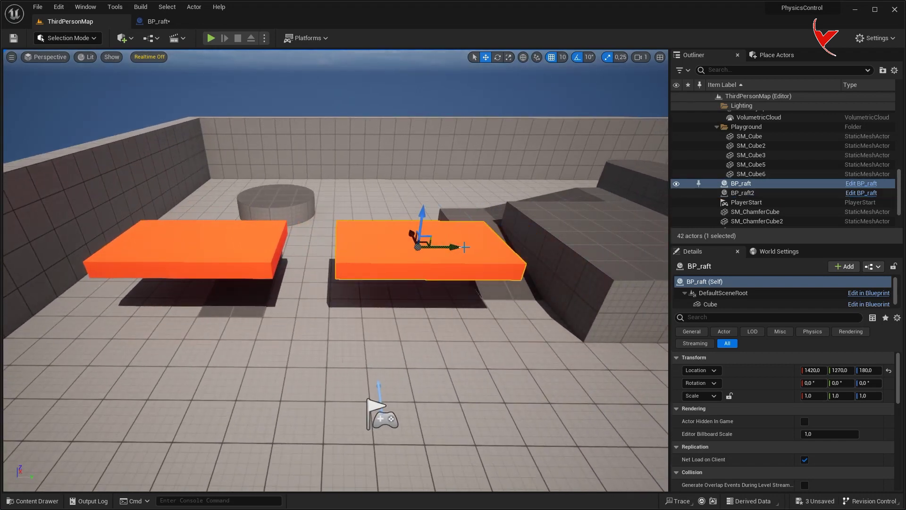
Add a PhysicsControl component to the BP_raft Blueprint.
click(191, 22)
click(22, 68)
text(PhysicsControl)
click(41, 98)
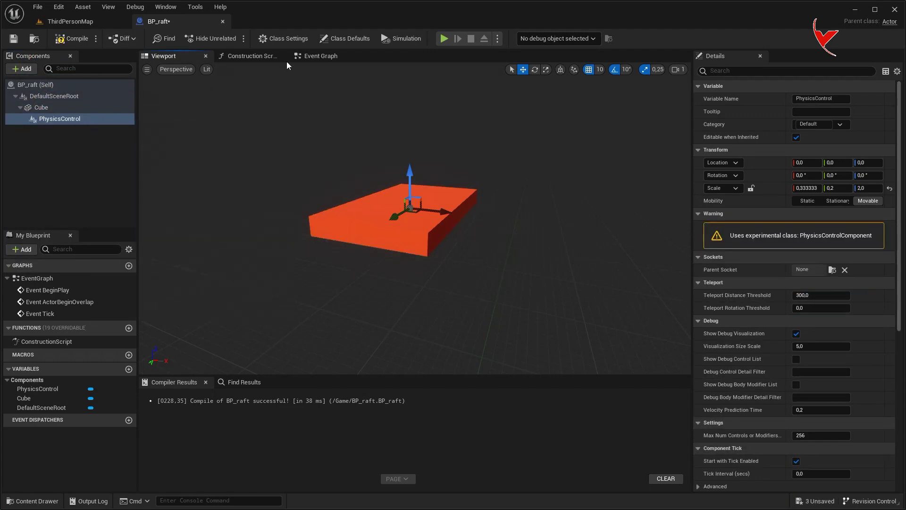
Delete the Event ActorBeginOverlap node from the raft's Event Graph.
click(318, 56)
scroll(403, 183, down, 1)
right_drag(404, 184, 272, 177)
drag(215, 179, 390, 239)
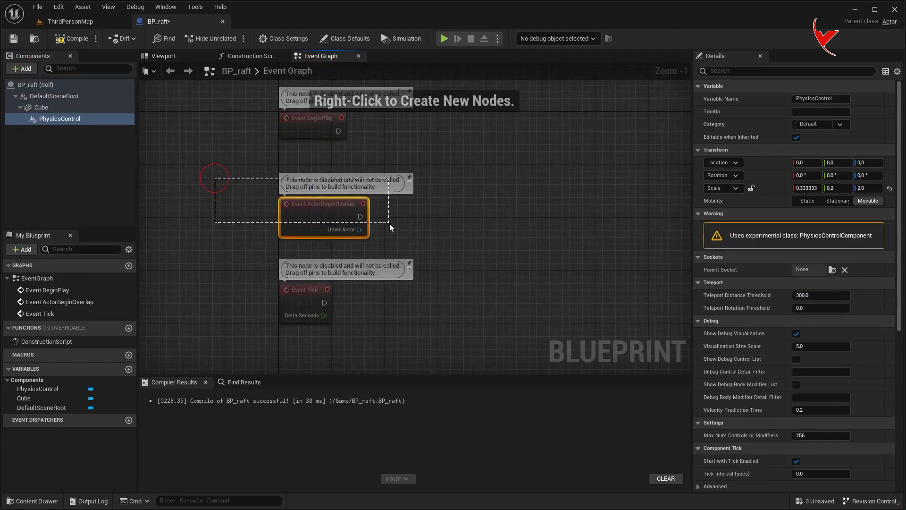
key(Delete)
scroll(330, 255, up, 1)
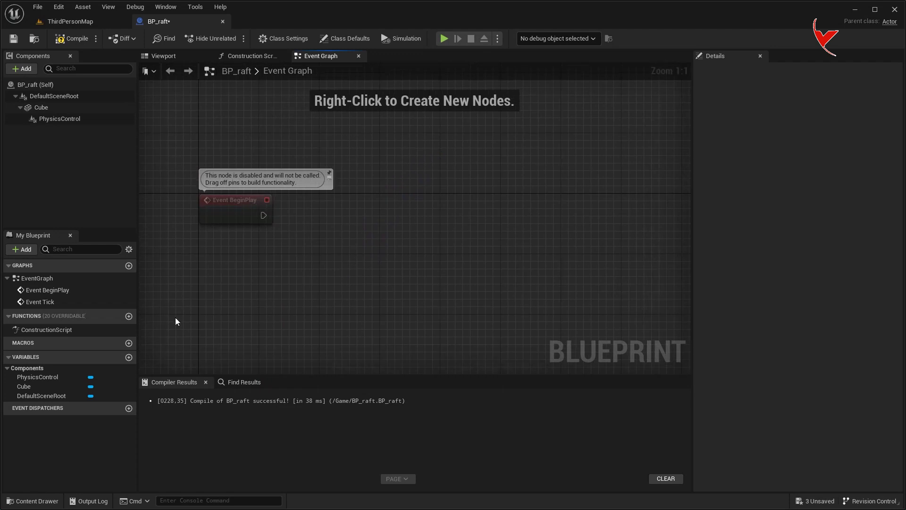
Create a macro named PhysicsStart with an Exec input named In.
click(129, 343)
text(PhysicsS)
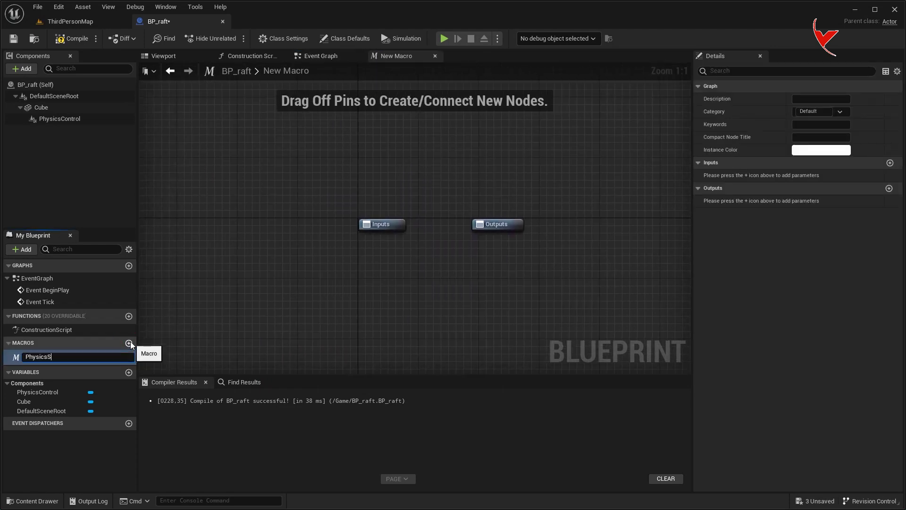
text(tart)
key(Return)
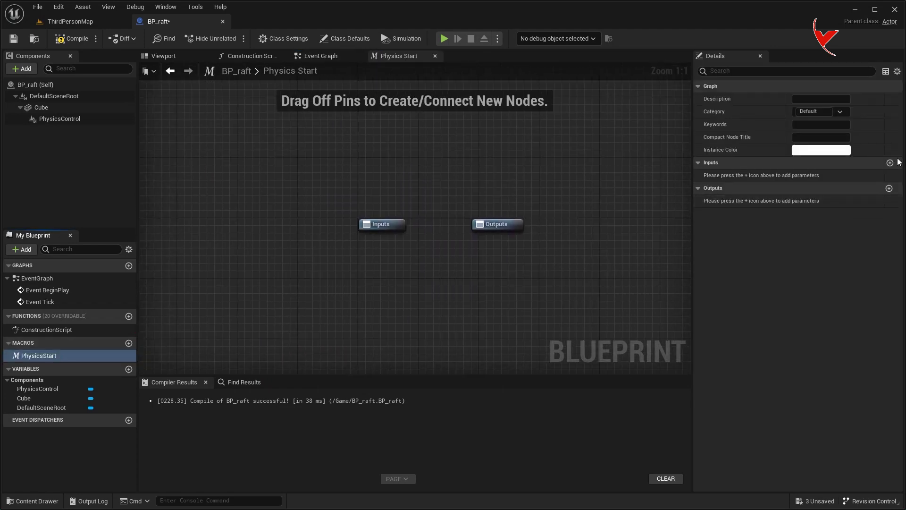
click(890, 163)
text(n)
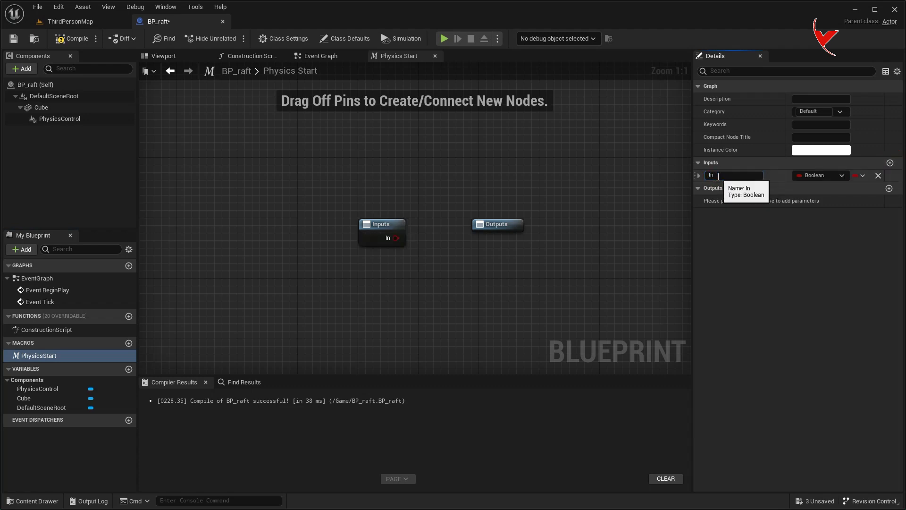
click(821, 175)
click(817, 196)
Give the PhysicsStart macro an Exec output named Out.
click(889, 189)
click(747, 201)
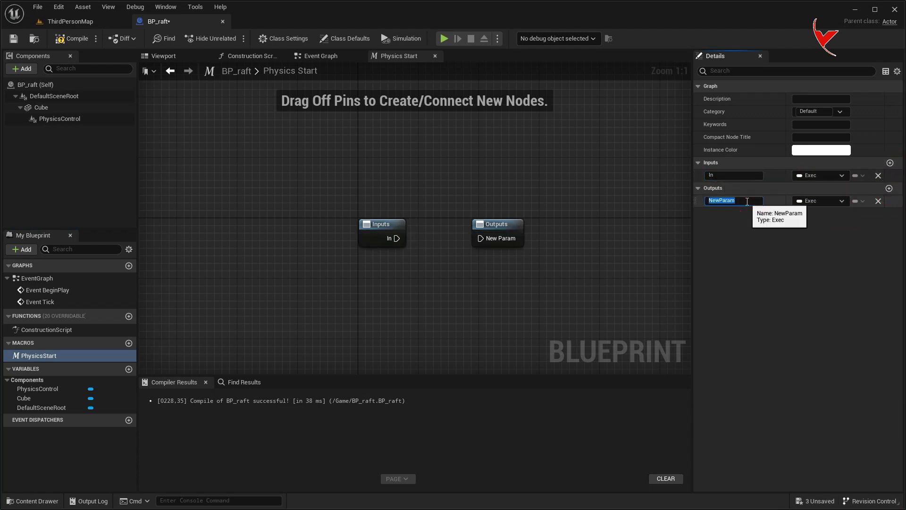
scroll(518, 203, down, 3)
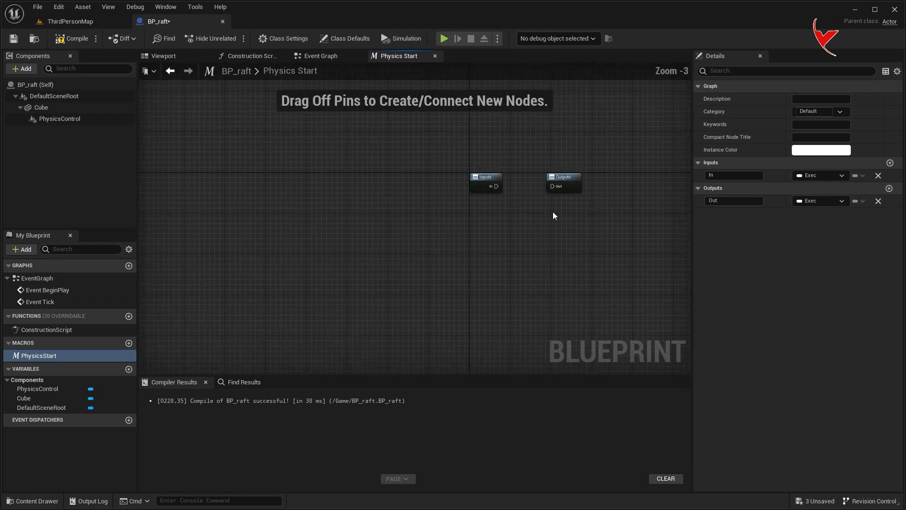
click(460, 182)
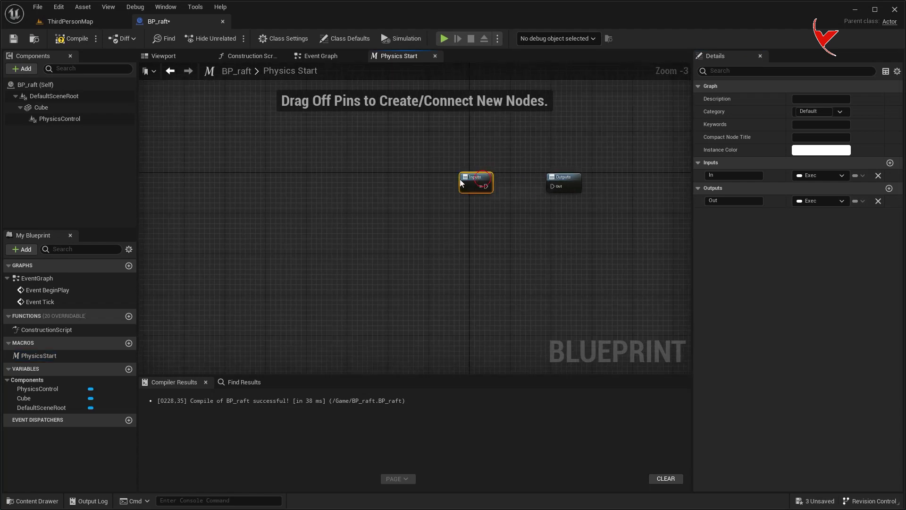
scroll(365, 202, up, 3)
right_click(364, 208)
Add a Create Control node wired from In, with Cube as Child Mesh Component.
text(create)
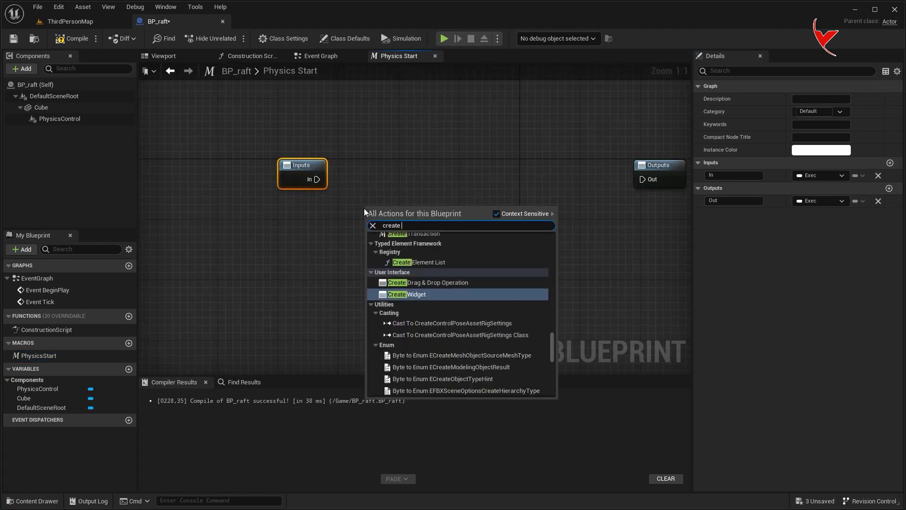
text( control)
key(Return)
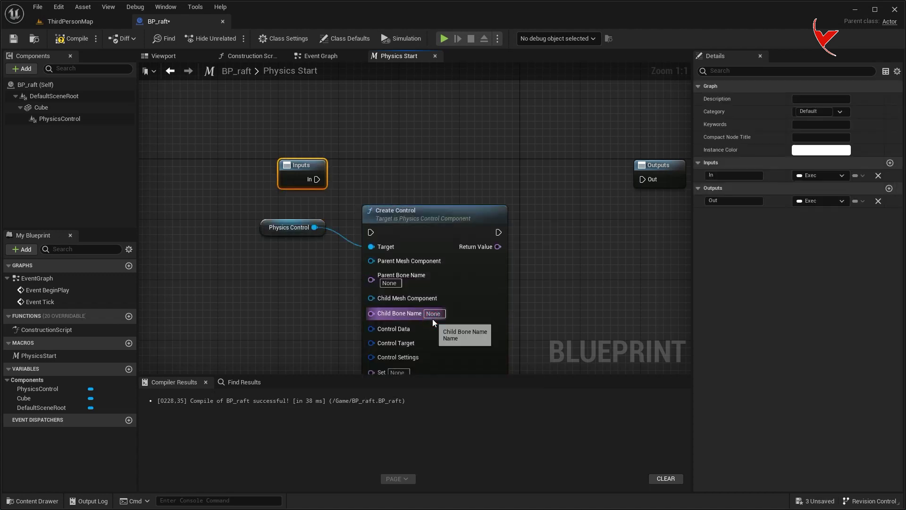
drag(438, 221, 505, 170)
scroll(402, 188, down, 1)
right_drag(348, 179, 426, 154)
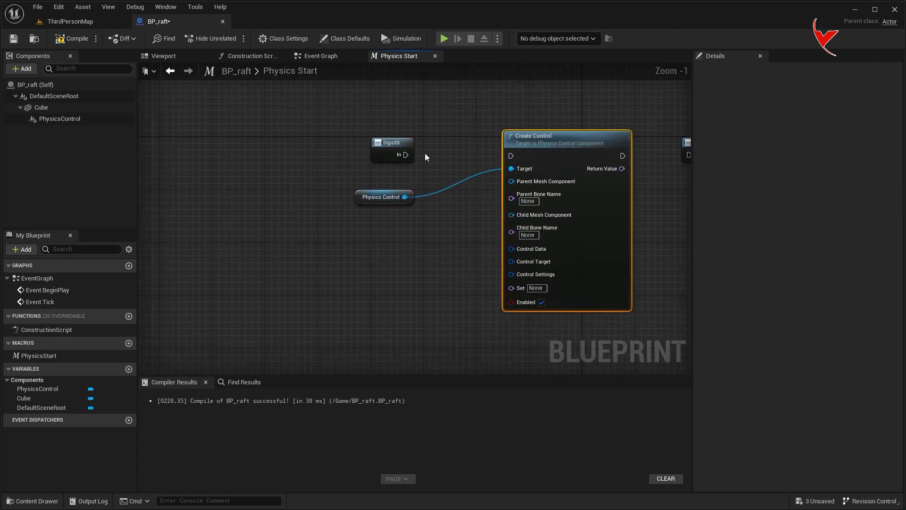
drag(507, 156, 510, 156)
drag(391, 142, 279, 143)
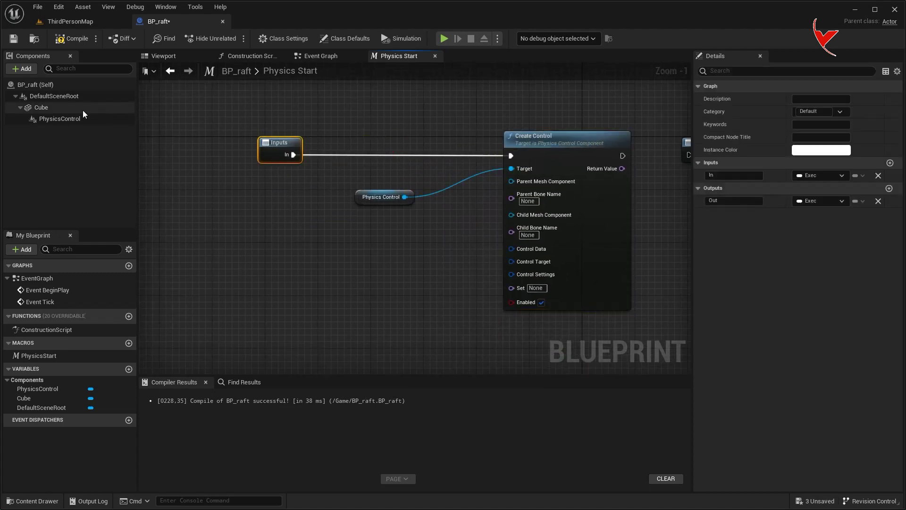
drag(41, 107, 332, 215)
drag(402, 225, 489, 221)
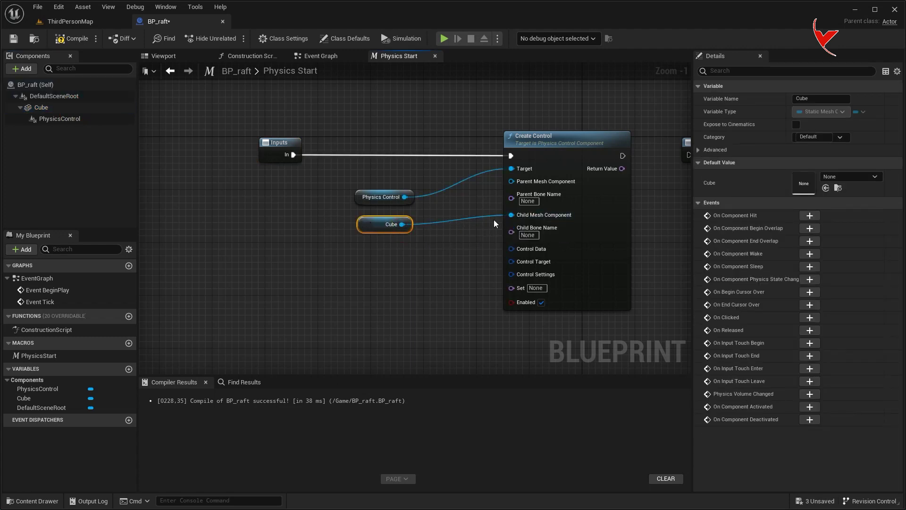
drag(369, 198, 393, 186)
Feed Control Data from an expanded Make PhysicsControlData node.
drag(511, 249, 318, 267)
text(make)
click(359, 307)
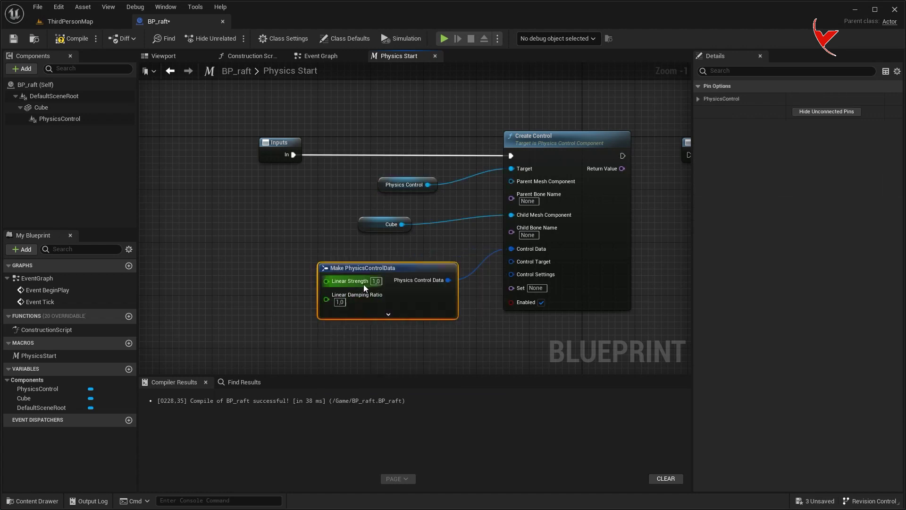
drag(364, 284, 188, 251)
right_drag(321, 257, 384, 178)
scroll(385, 178, down, 1)
click(272, 179)
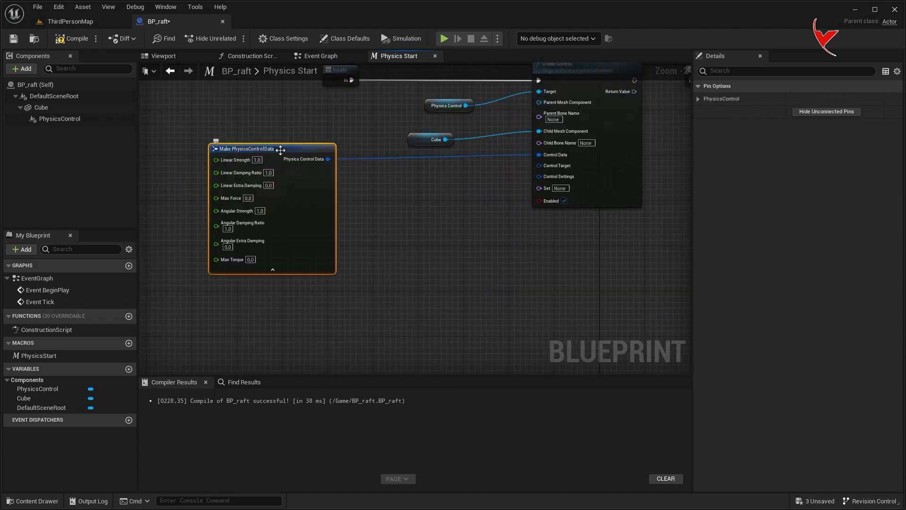
drag(281, 150, 217, 149)
Feed Control Target from an expanded Make PhysicsControlTarget node.
drag(538, 166, 381, 194)
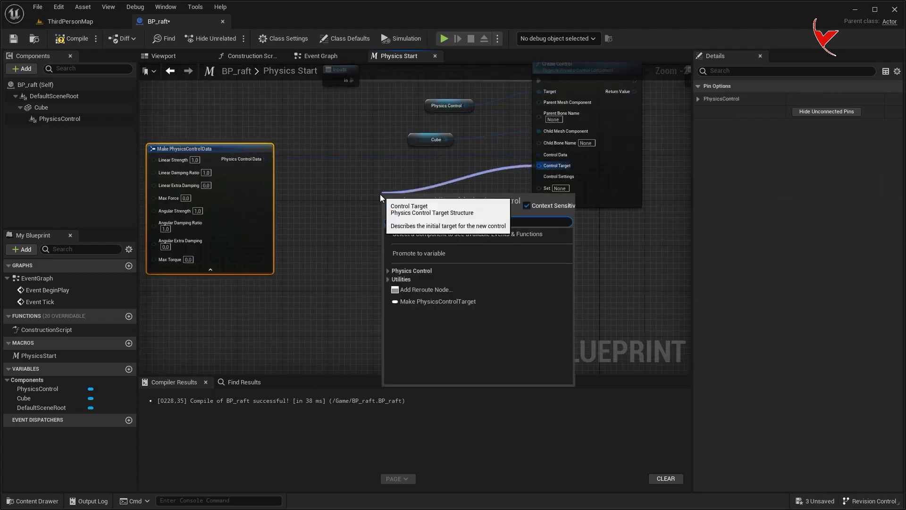
text(make)
click(441, 238)
drag(442, 206, 374, 197)
click(381, 230)
right_drag(510, 251, 410, 236)
scroll(425, 213, down, 1)
click(443, 141)
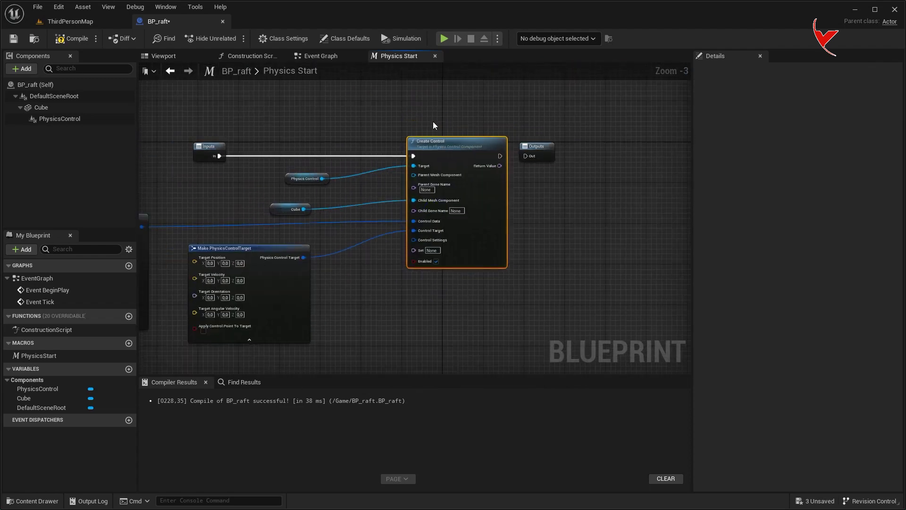
click(443, 129)
right_drag(480, 141, 586, 142)
scroll(438, 169, up, 1)
mouse_move(212, 116)
mouse_down()
mouse_move(277, 156)
mouse_move(410, 151)
mouse_up()
click(330, 152)
Feed Control Settings from a Make PhysicsControlSettings node and wire Create Control's exec to Out.
mouse_move(511, 194)
mouse_down()
mouse_move(361, 276)
mouse_move(351, 239)
mouse_up()
text(make)
click(425, 331)
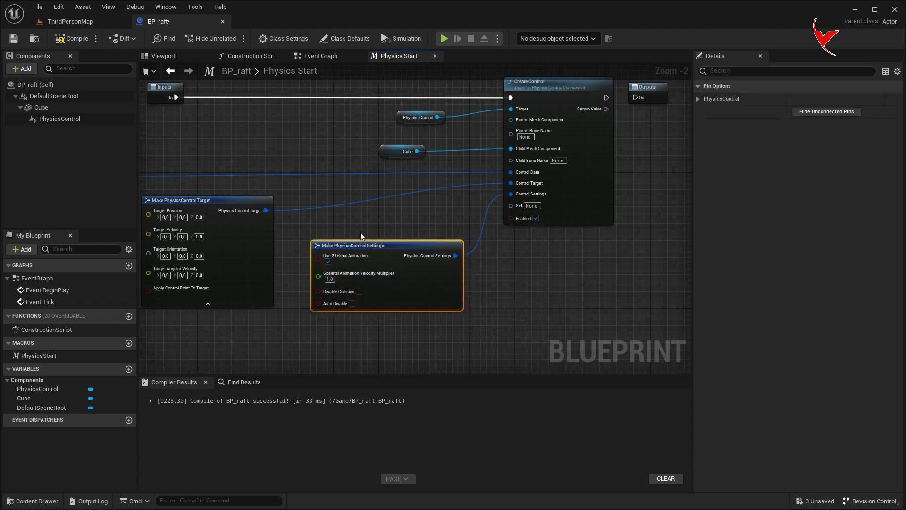
scroll(433, 222, down, 1)
scroll(458, 197, down, 1)
scroll(458, 197, up, 3)
click(561, 119)
drag(373, 127, 546, 126)
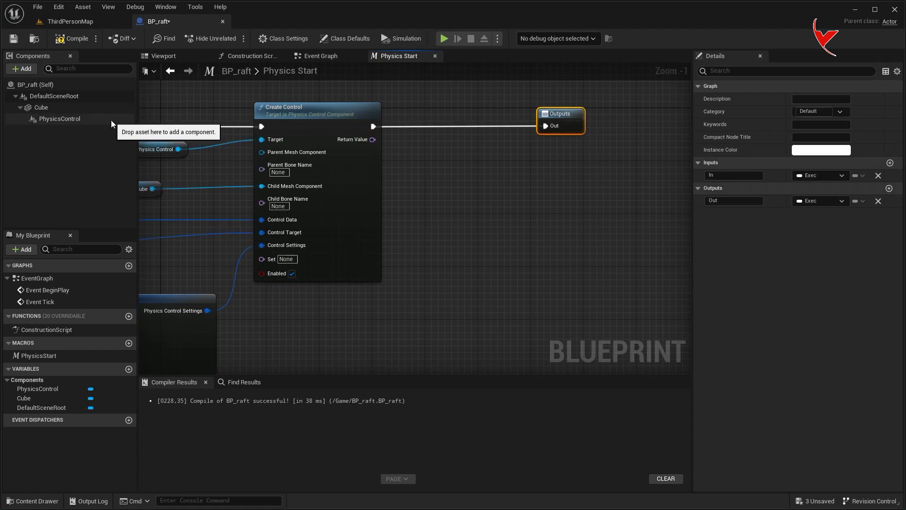
Turn on Simulate Physics for the Cube component and save BP_raft.
click(60, 118)
click(41, 108)
click(733, 70)
text(im)
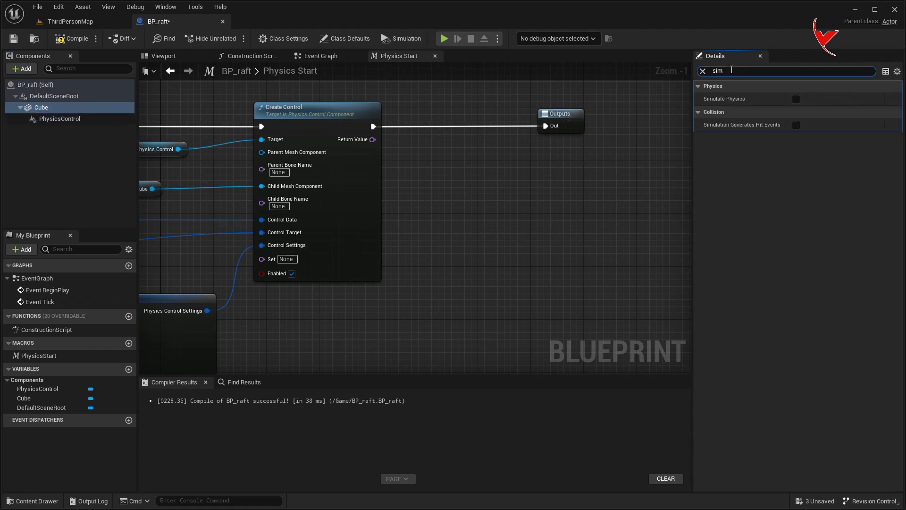
key(ctrl+s)
Chain a Create Body Modifier node after Create Control's exec output.
scroll(534, 198, down, 2)
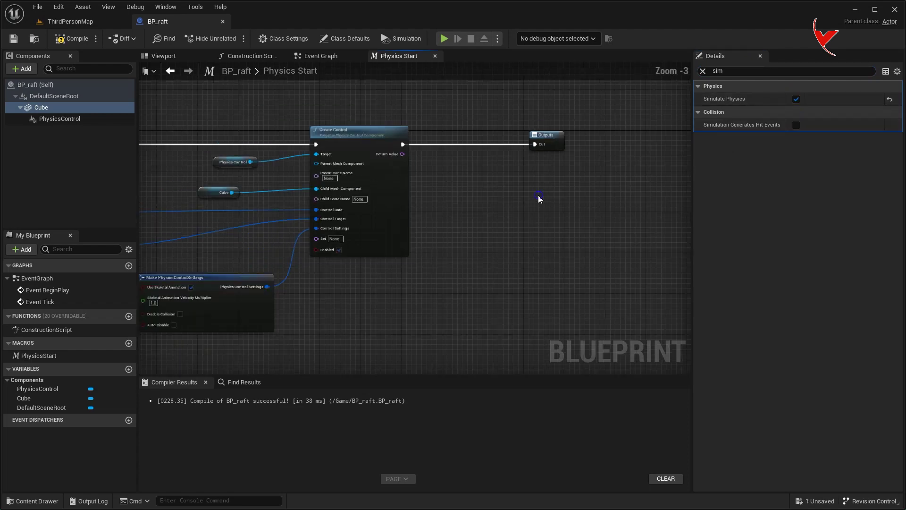
right_drag(539, 196, 392, 199)
drag(405, 144, 558, 144)
scroll(376, 178, up, 2)
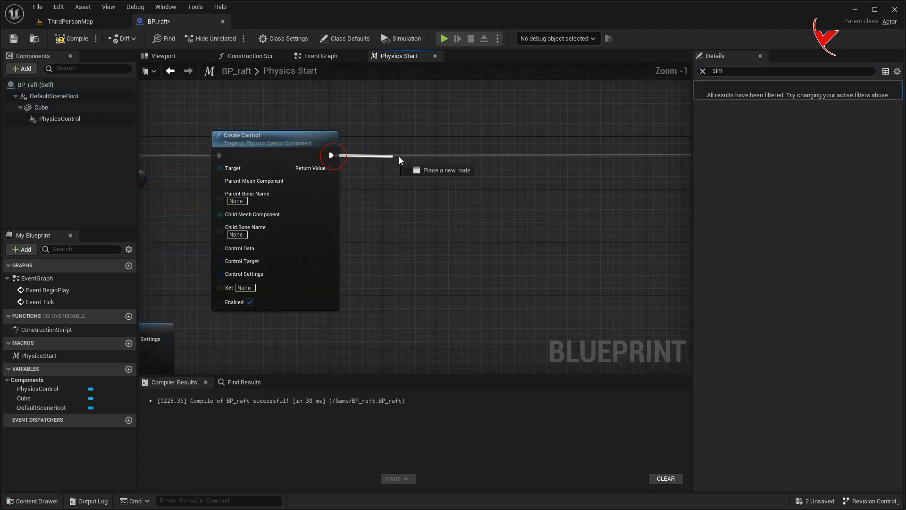
drag(330, 155, 433, 156)
text(create body mo)
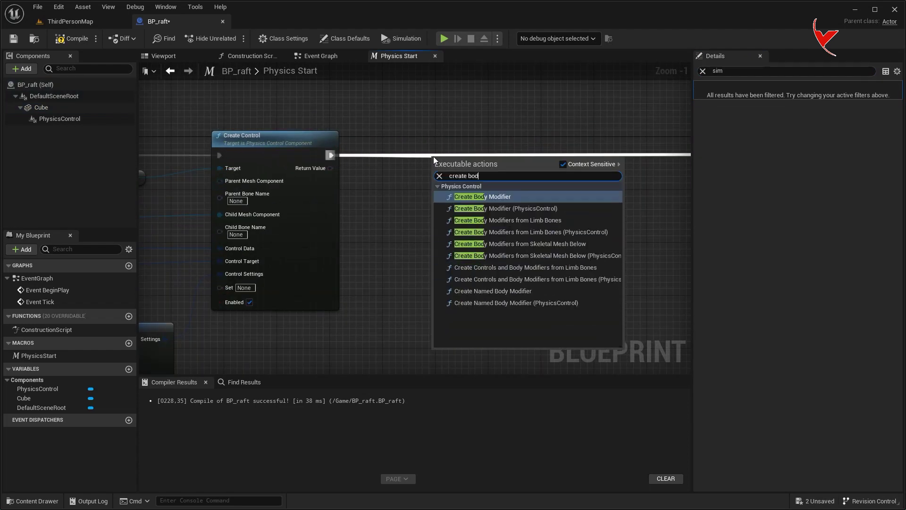
click(495, 197)
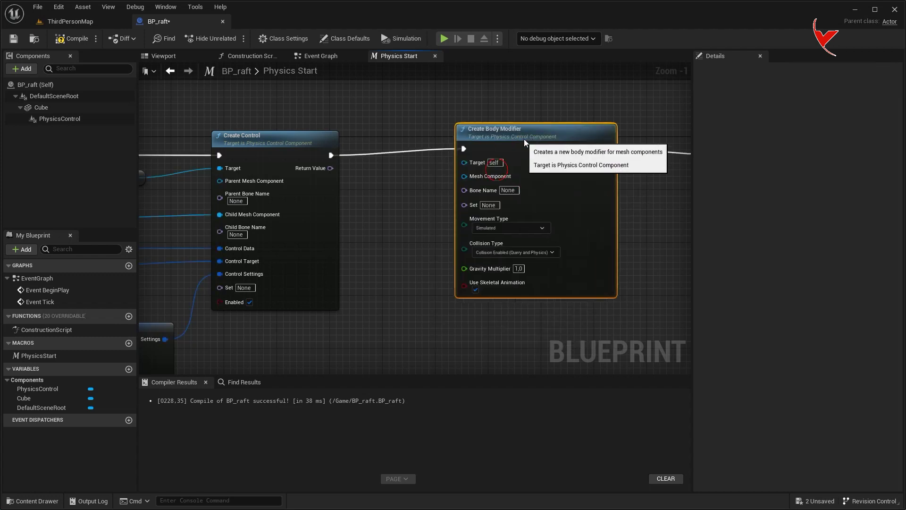
Wire Physics Control and Cube into Create Body Modifier via reroutes, with zero gravity multiplier.
mouse_move(268, 193)
mouse_down()
mouse_move(272, 108)
mouse_move(627, 185)
mouse_up()
double_click(540, 173)
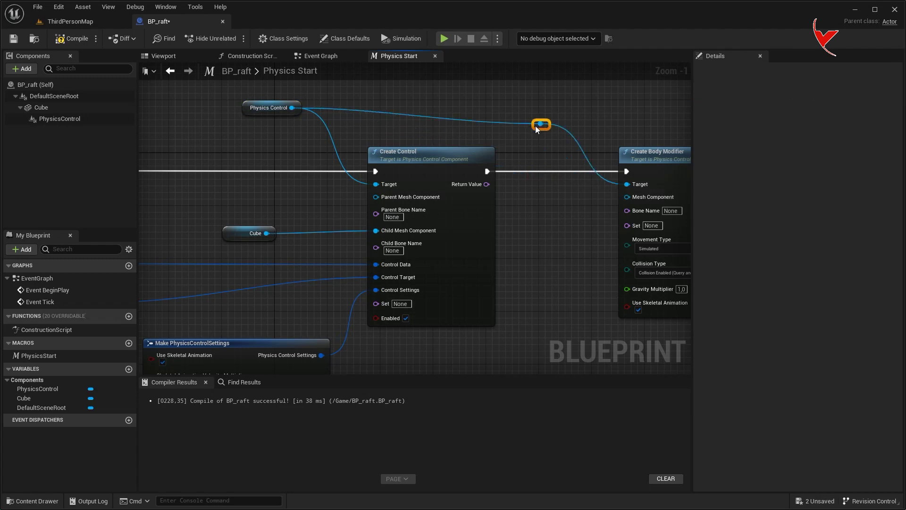
mouse_move(238, 232)
mouse_down()
mouse_move(265, 134)
mouse_move(624, 197)
mouse_up()
double_click(541, 189)
drag(536, 189, 508, 134)
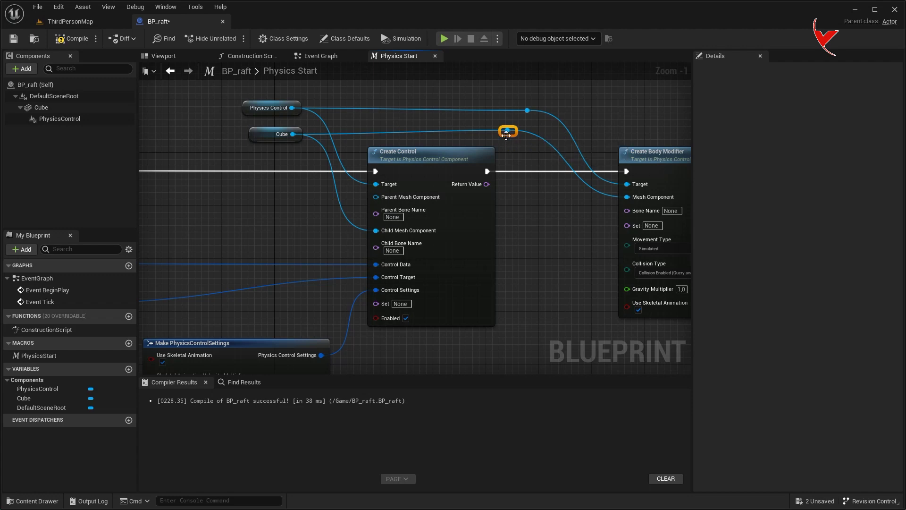
scroll(508, 134, up, 1)
right_drag(508, 134, 539, 277)
click(404, 298)
Make room beside the physics control nodes and add a Get Actor Transform node.
text(0)
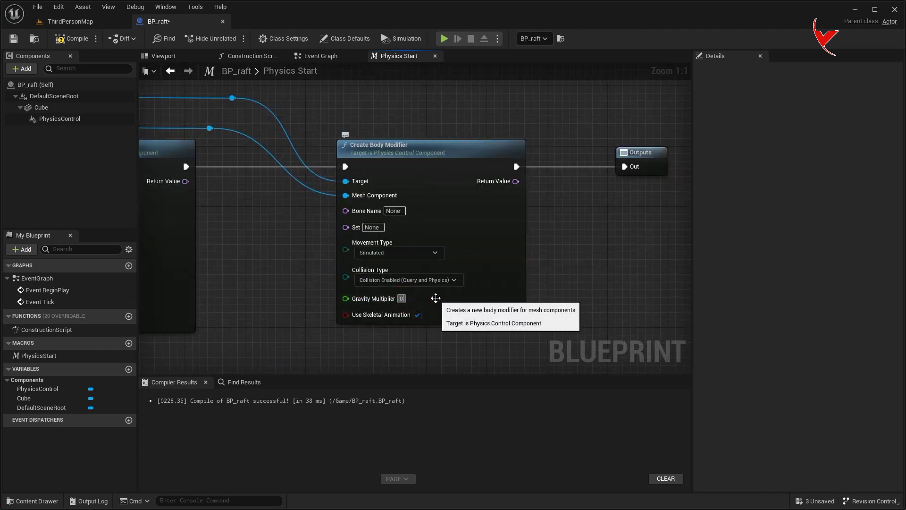
scroll(436, 297, down, 4)
mouse_move(295, 255)
right_down()
mouse_move(423, 250)
mouse_move(634, 206)
right_up()
drag(342, 163, 265, 113)
drag(453, 179, 394, 226)
scroll(273, 230, up, 3)
right_click(274, 230)
text(get actor )
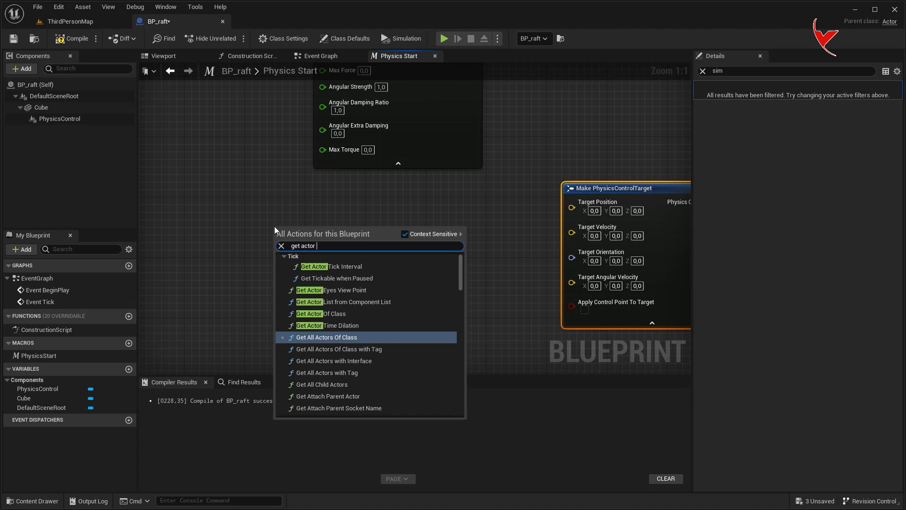
text(trans)
click(355, 350)
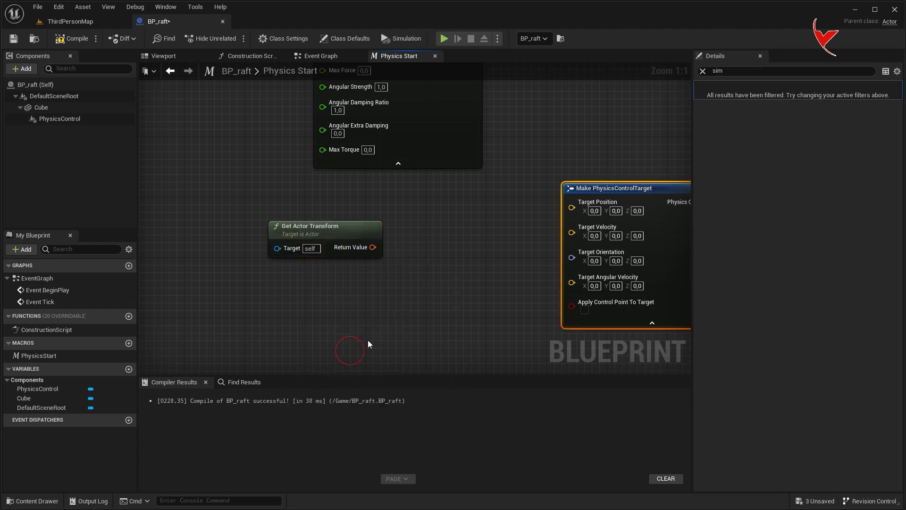
Split the transform pin, wiring Location to Target Position and Rotation to Target Orientation.
right_click(373, 247)
click(399, 276)
drag(396, 247, 577, 216)
drag(398, 263, 572, 246)
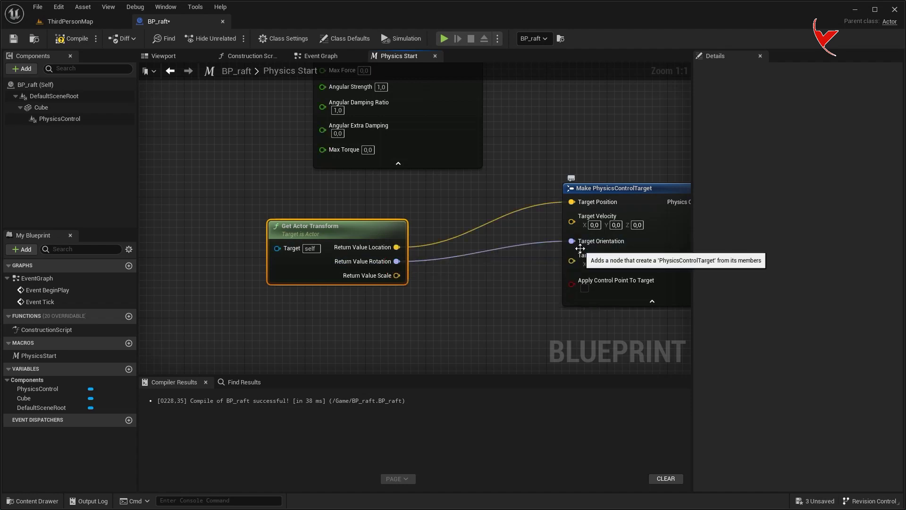
click(326, 57)
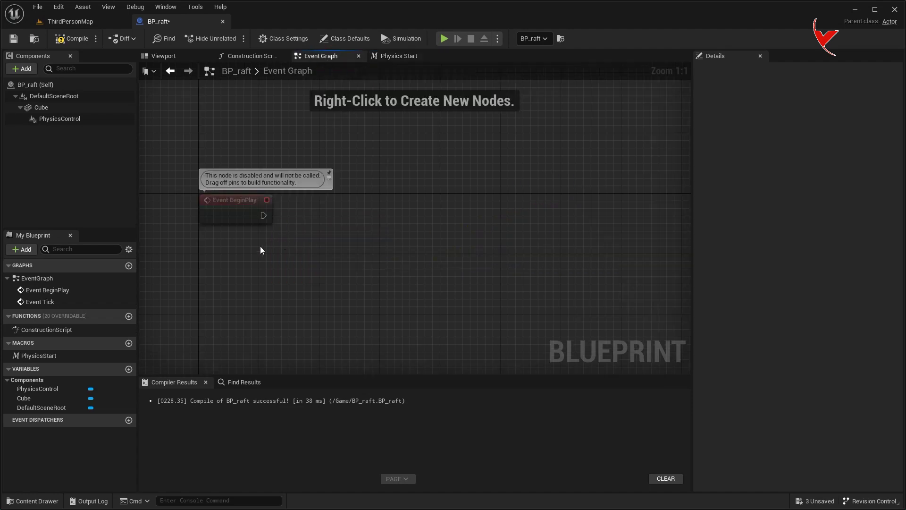
Call the PhysicsStart macro from Event BeginPlay, then play-test jumping onto the orange raft.
click(57, 356)
drag(306, 199, 315, 211)
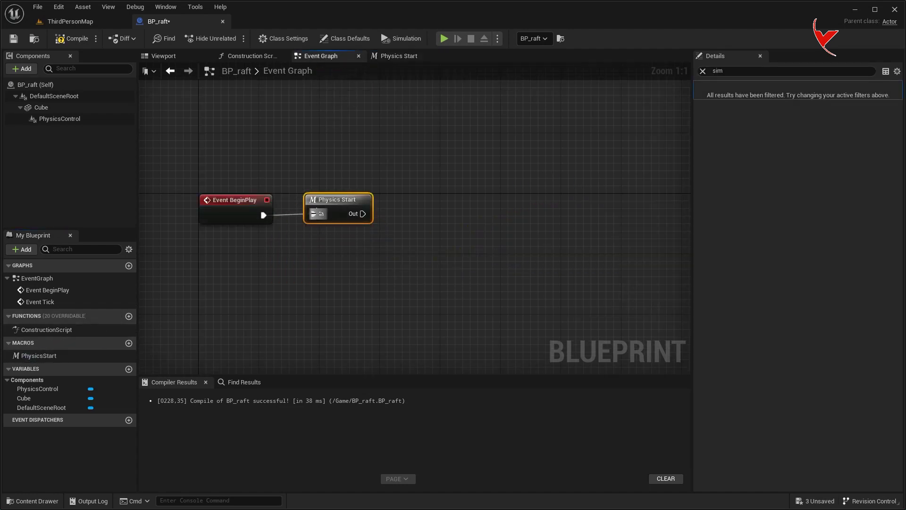
click(86, 22)
click(208, 38)
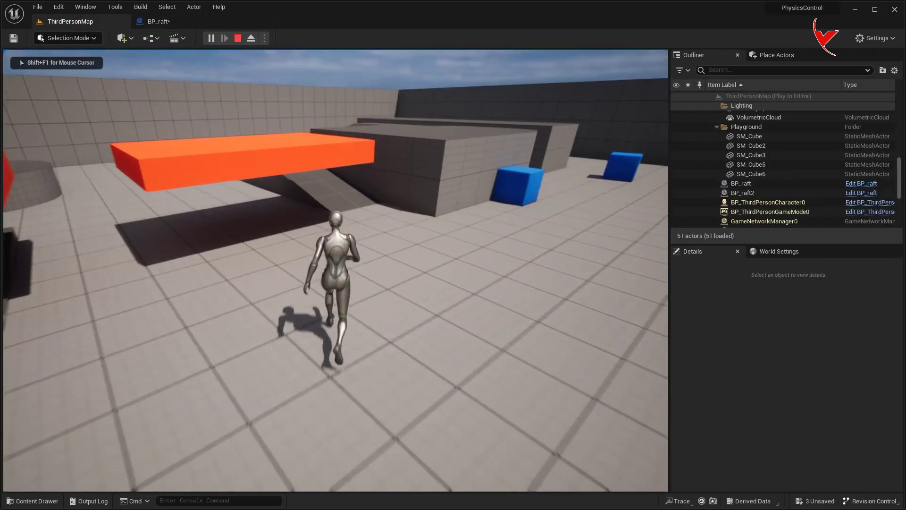
key(space)
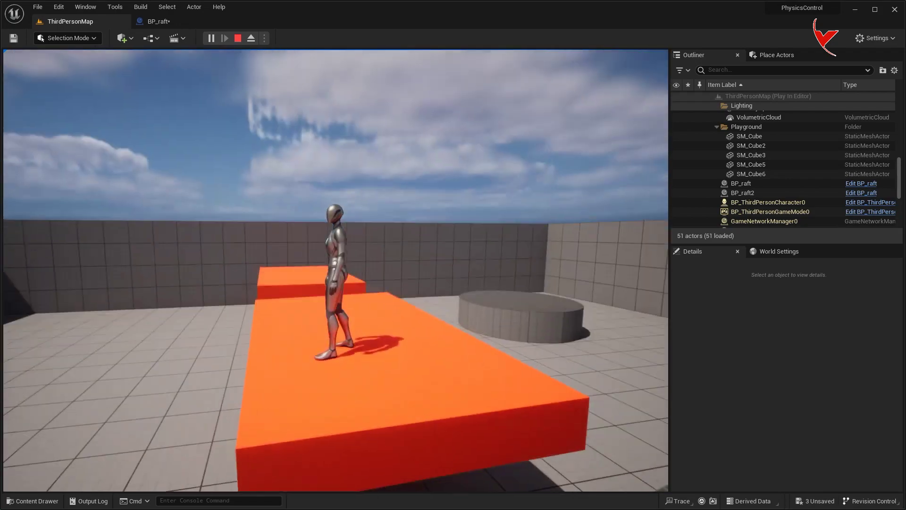
key(space)
key(Escape)
click(189, 20)
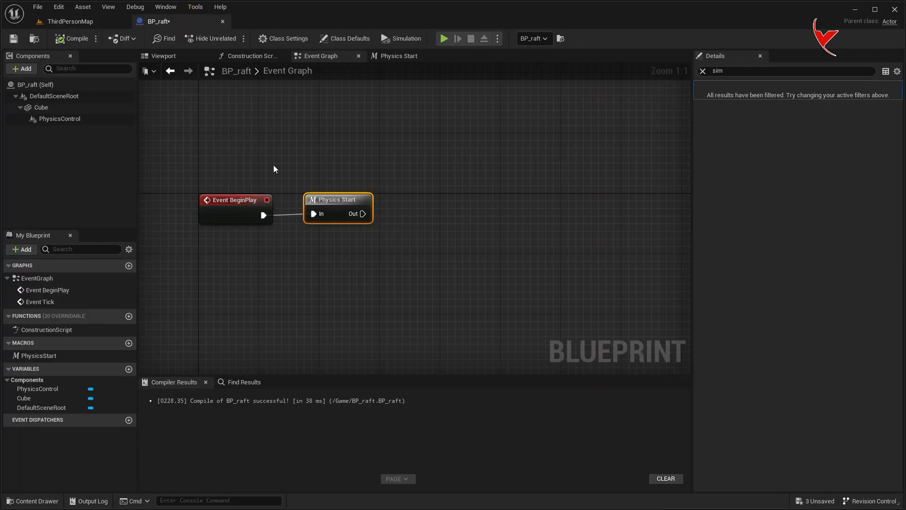
Set Linear Strength 0.7 and Linear Damping Ratio 0.1 in the Physics Start macro.
click(387, 58)
scroll(324, 257, down, 3)
scroll(312, 240, up, 6)
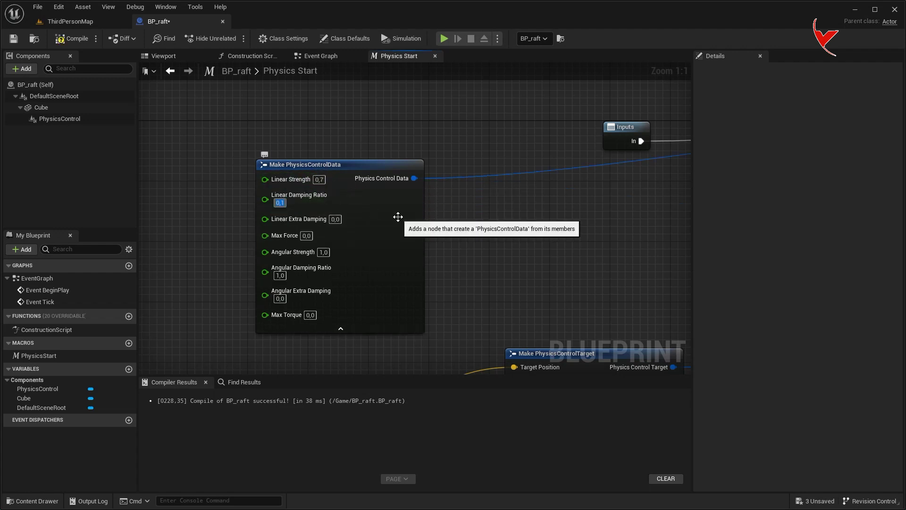
Play-test ThirdPersonMap, running and jumping across the orange rafts.
click(86, 24)
click(211, 38)
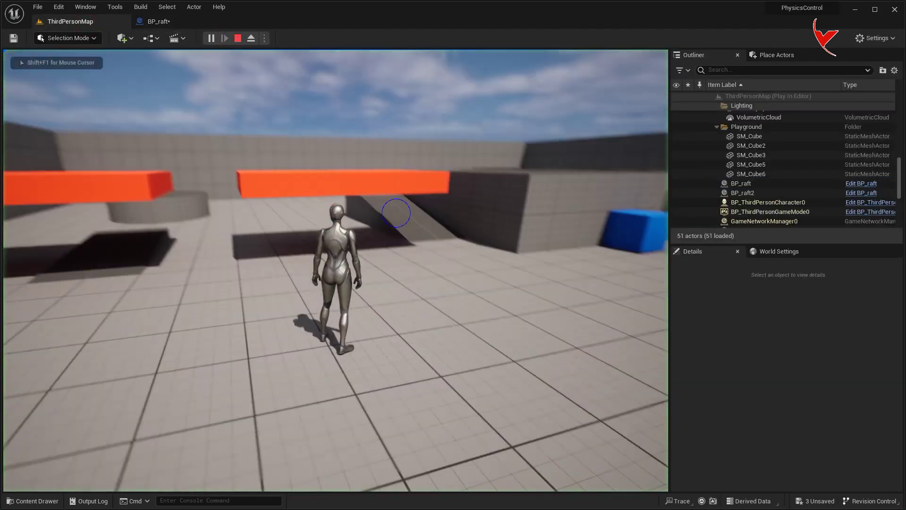
key(w)
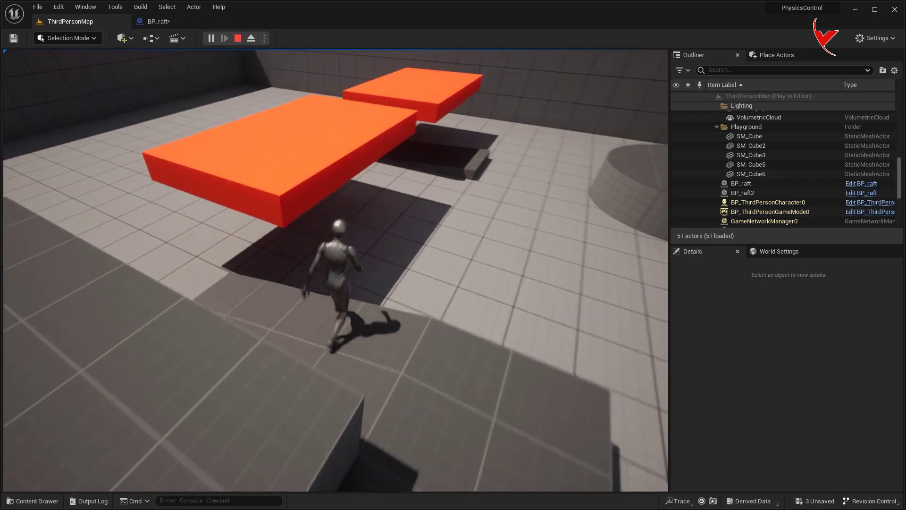
key(space)
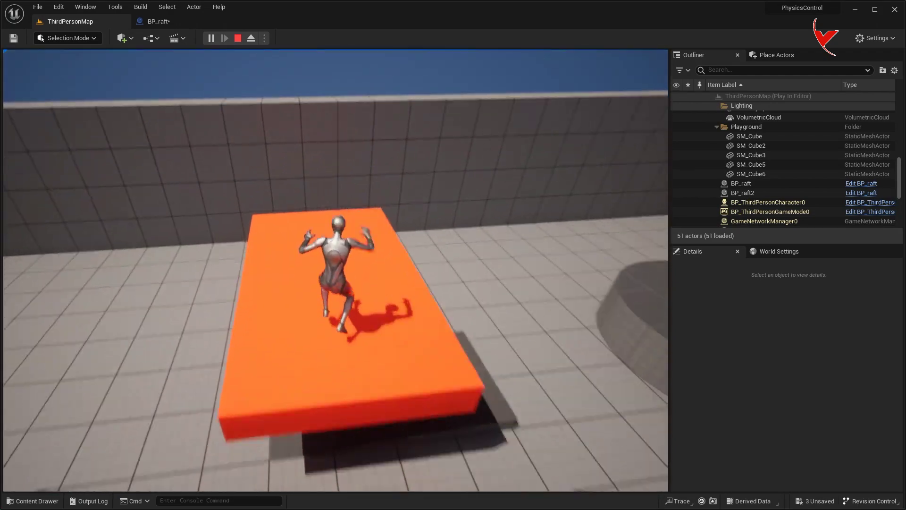
key(w)
key(w)
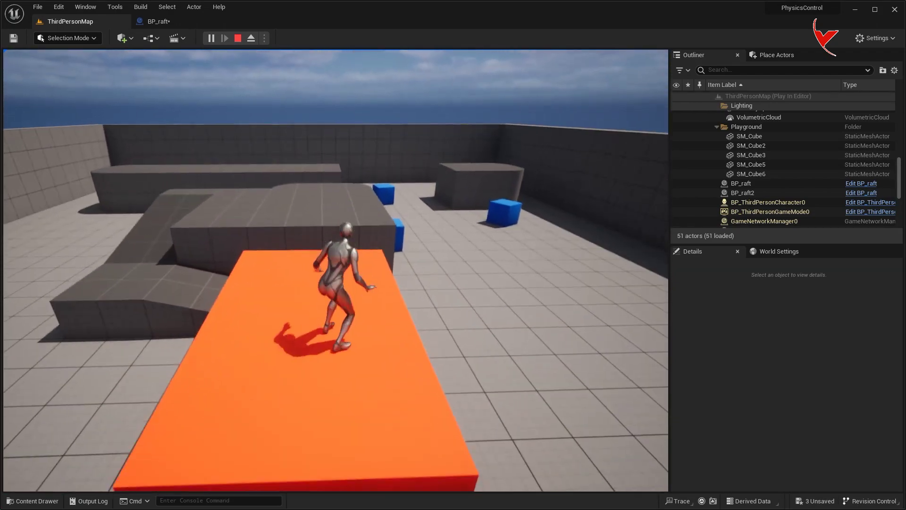
key(w)
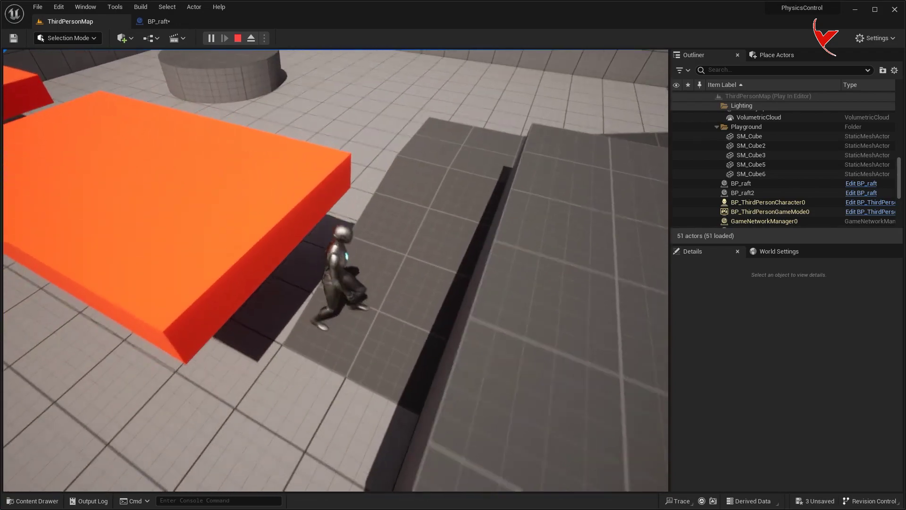
key(Escape)
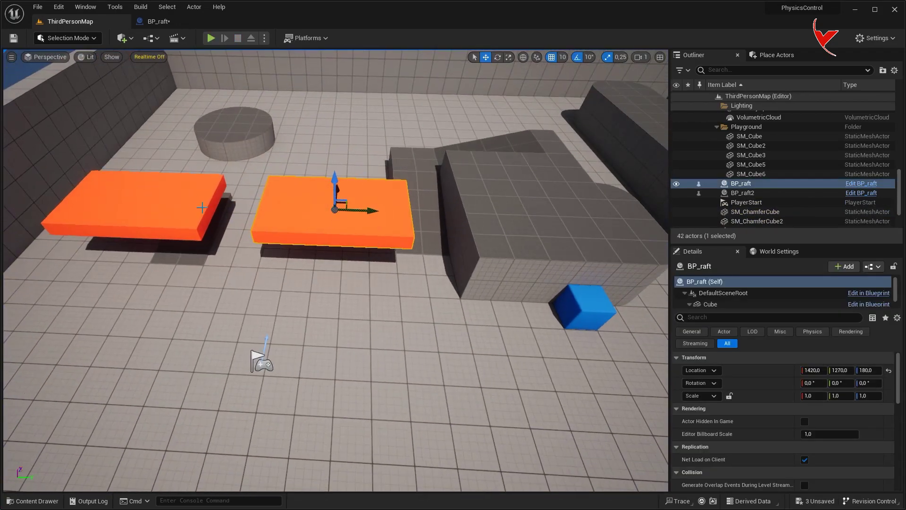
Slide both orange rafts along X and move PlayerStart onto the grey block.
key(ctrl+shift+a)
drag(178, 204, 218, 204)
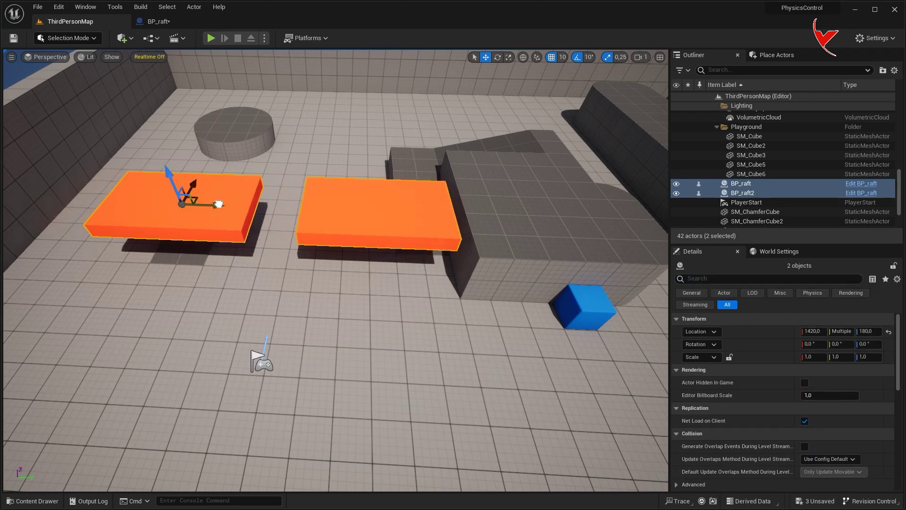
click(257, 358)
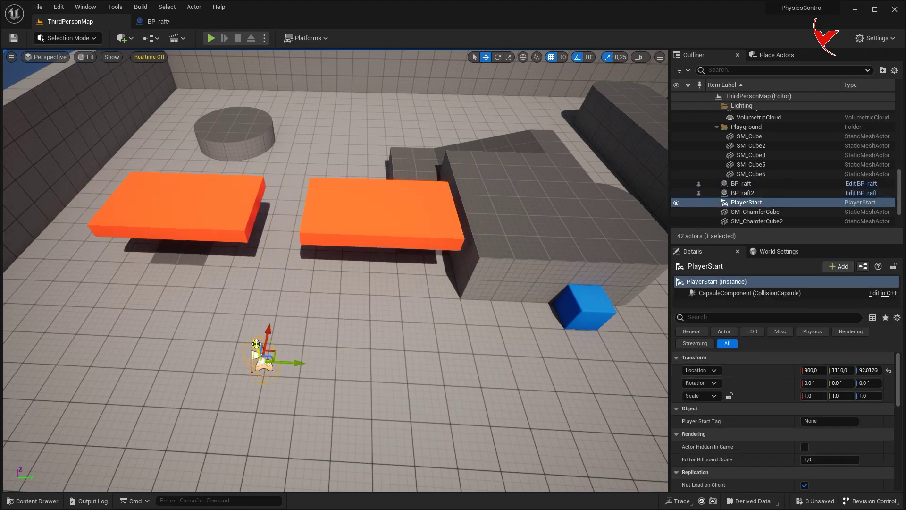
mouse_move(236, 237)
mouse_down()
mouse_move(511, 204)
mouse_move(538, 128)
mouse_up()
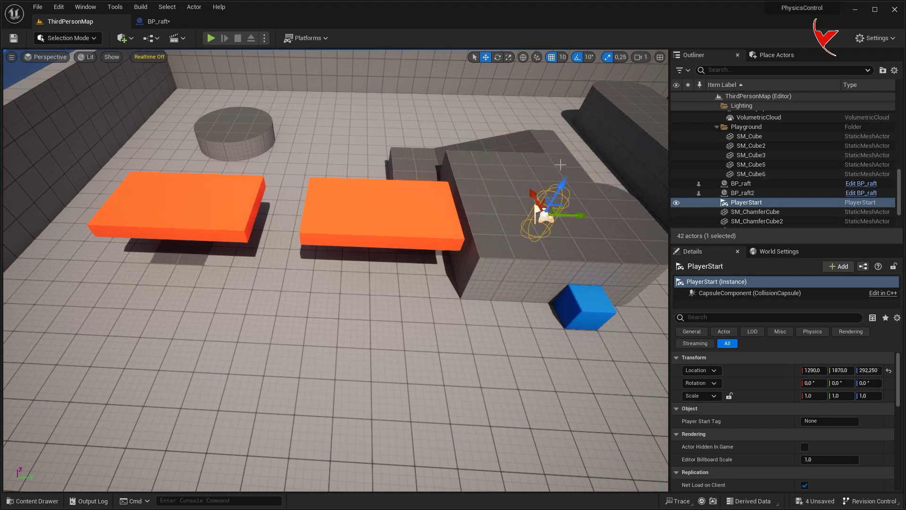
Turn PlayerStart to -90° yaw and search the Place Actors list.
drag(515, 230, 472, 208)
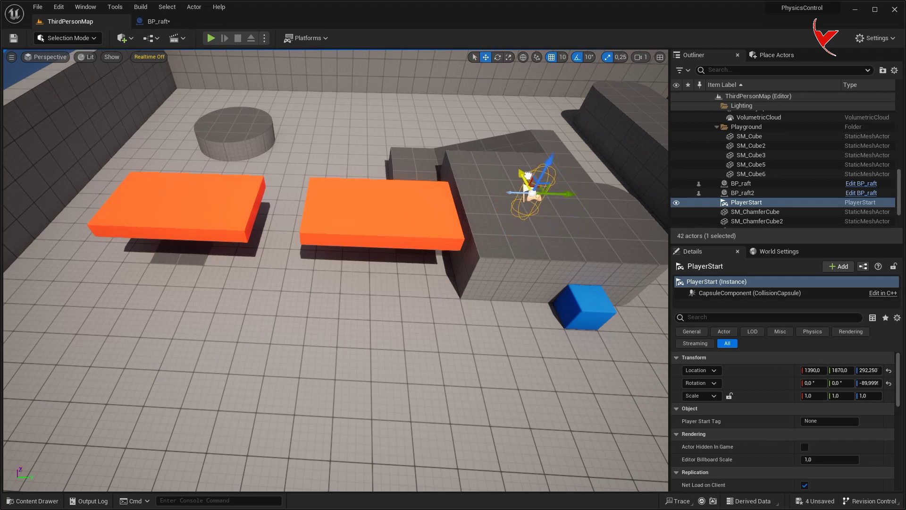
click(755, 57)
click(718, 74)
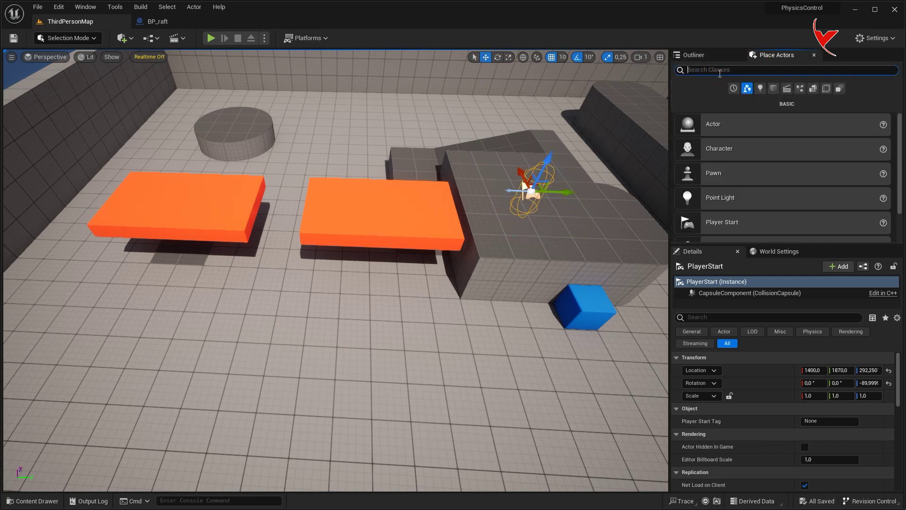
Place a Water Body Custom by the rafts and scale it to 10.75, 13.5, 1.0.
text(water)
mouse_move(732, 93)
mouse_down()
mouse_move(356, 287)
mouse_move(472, 284)
mouse_up()
key(r)
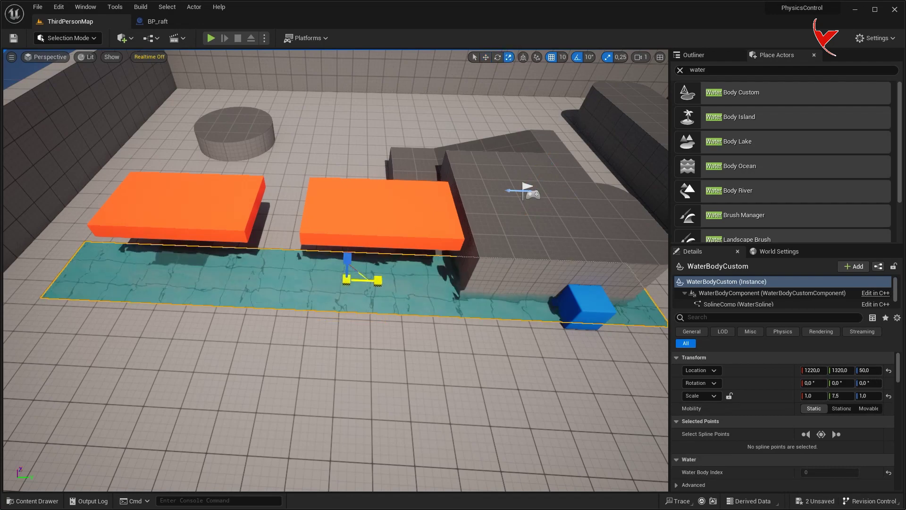
scroll(385, 230, down, 5)
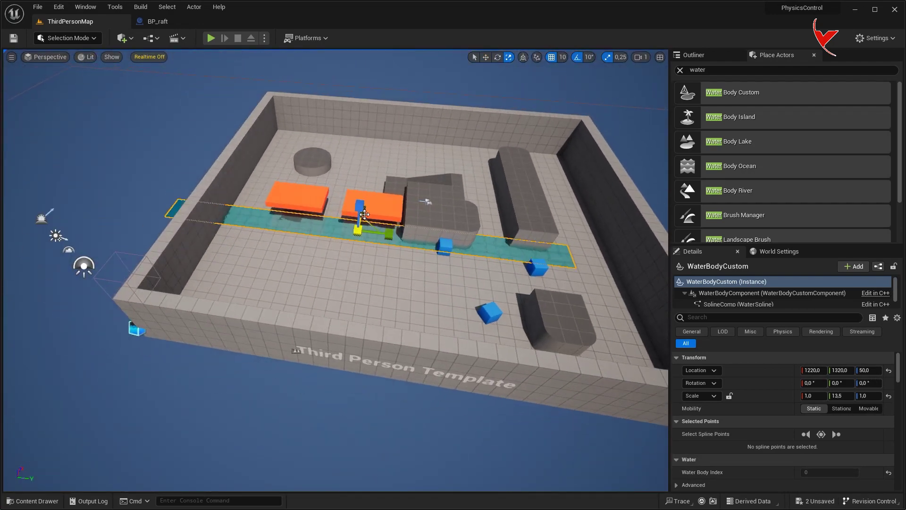
drag(369, 220, 427, 202)
Raise the water surface to about Z 190 under the rafts and start a play test.
drag(367, 212, 373, 196)
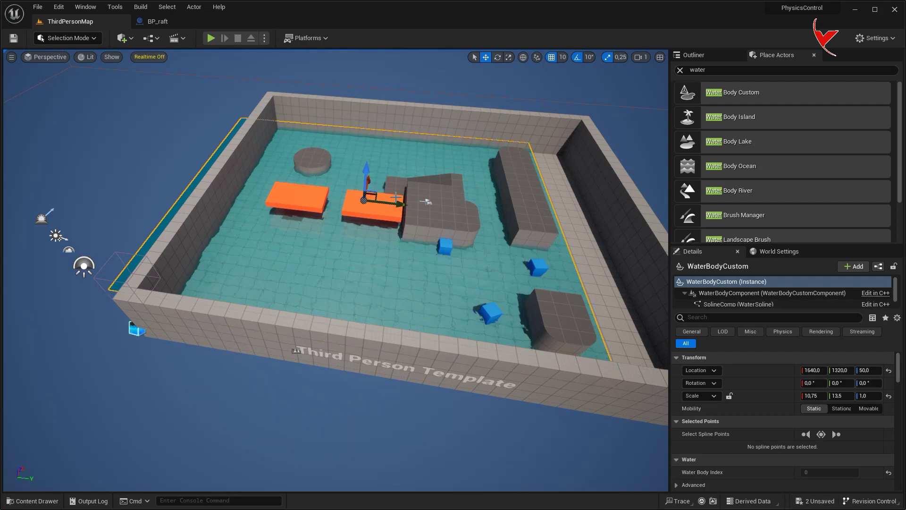
scroll(375, 208, up, 3)
scroll(401, 215, up, 5)
drag(474, 178, 476, 165)
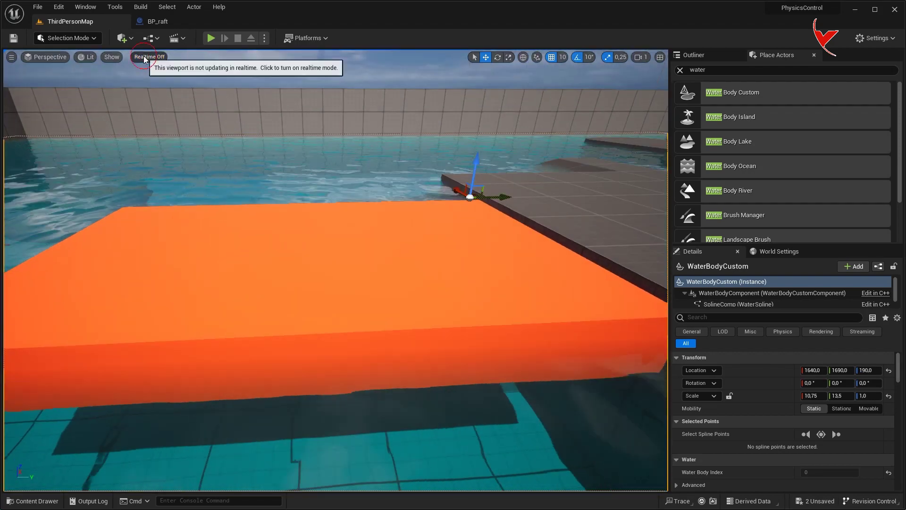
drag(476, 165, 475, 176)
scroll(470, 198, down, 5)
key(alt+p)
Run and jump the character across the orange rafts one after another.
key(w)
key(space)
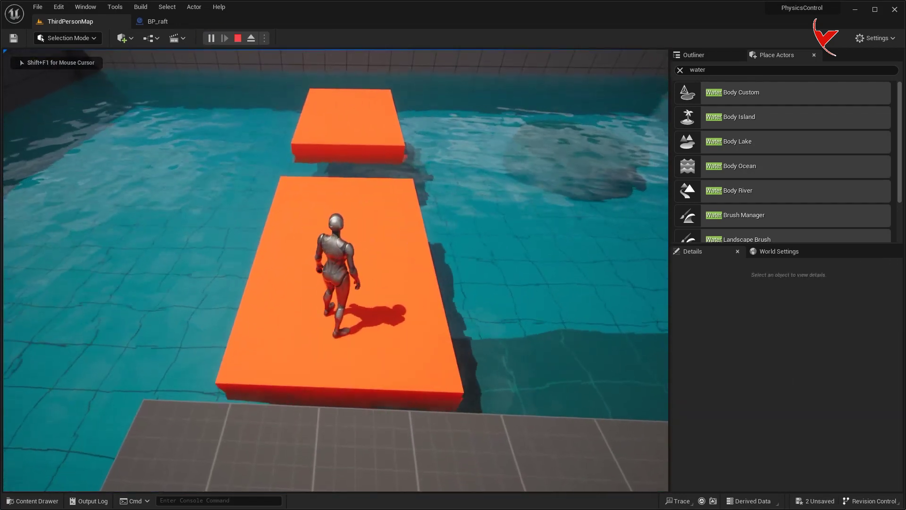
key(w)
key(space)
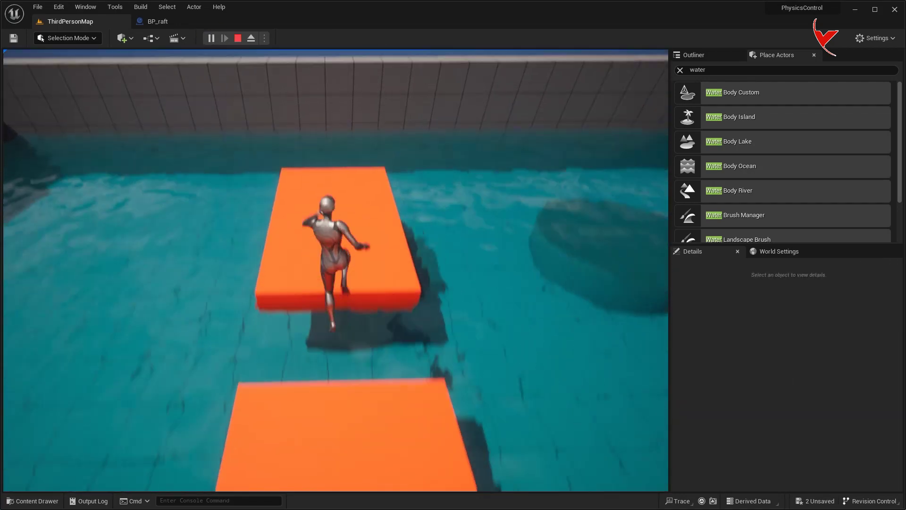
key(w)
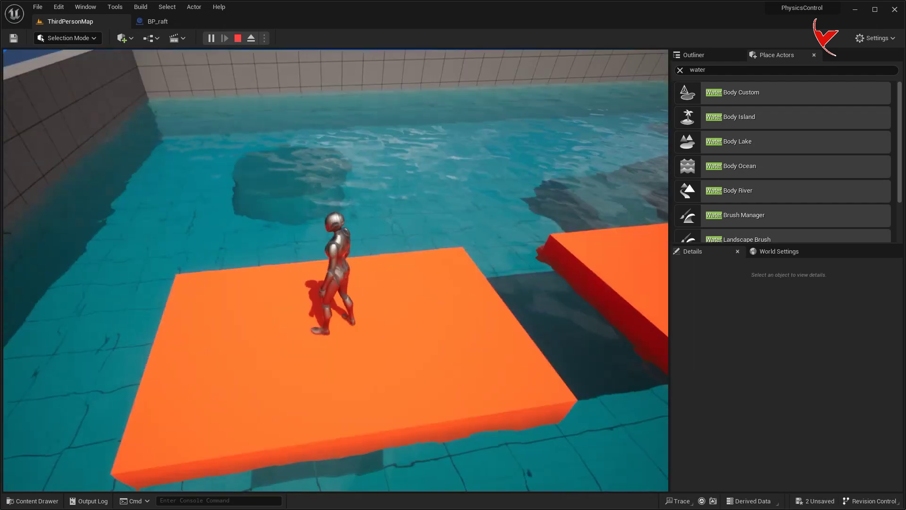
key(space)
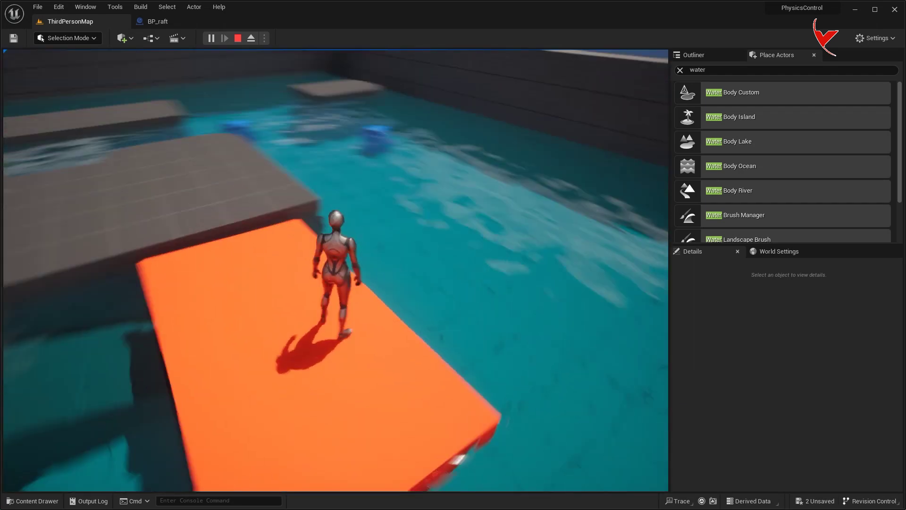
Drop into the water and swim toward the raft, then stop play and return to BP_raft.
key(w)
key(w)
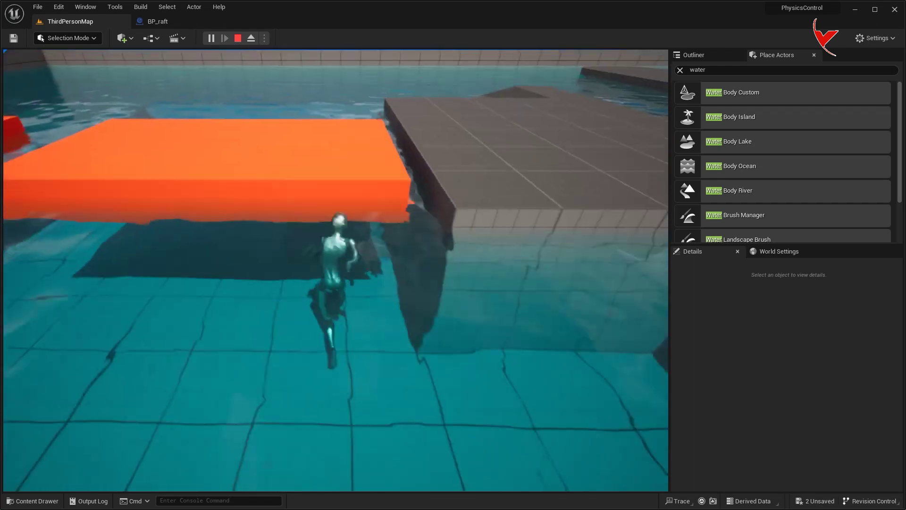
key(w)
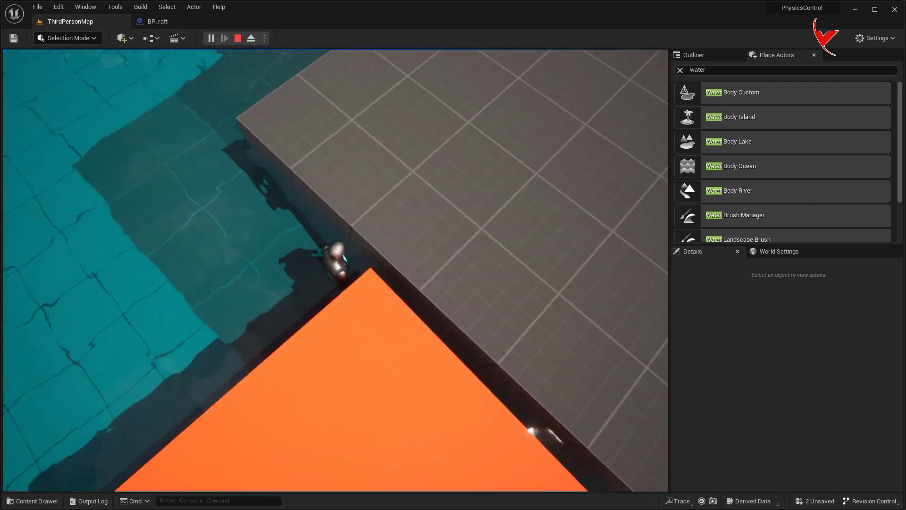
key(Escape)
click(170, 22)
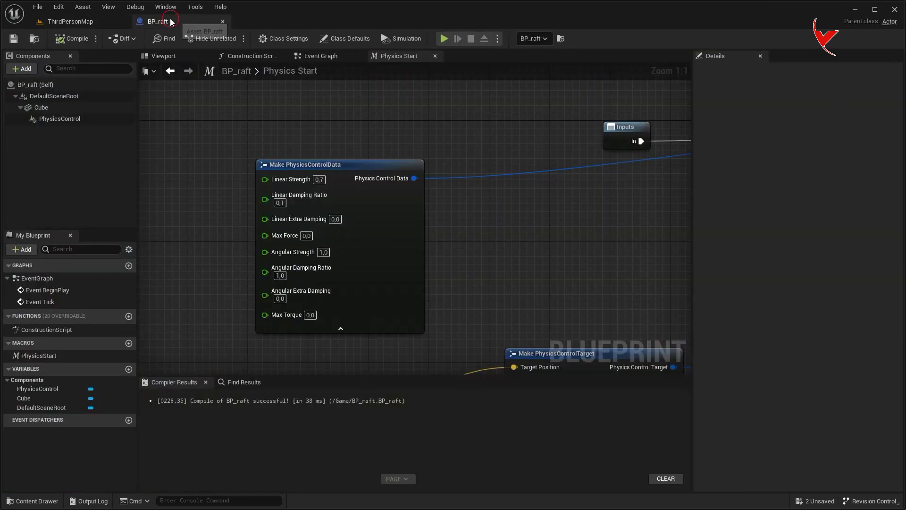
Lower Linear Strength to 0.6, then play-test walking and jumping across the rafts.
click(315, 181)
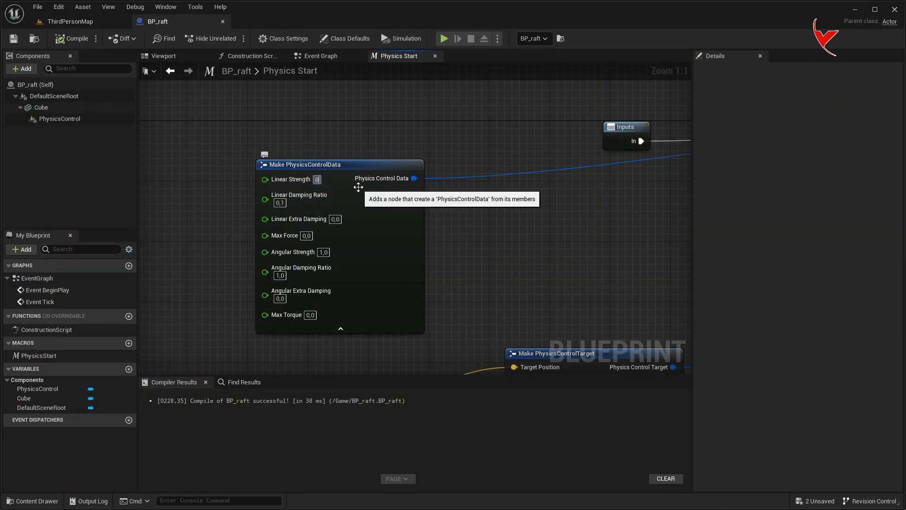
text(,6)
click(77, 25)
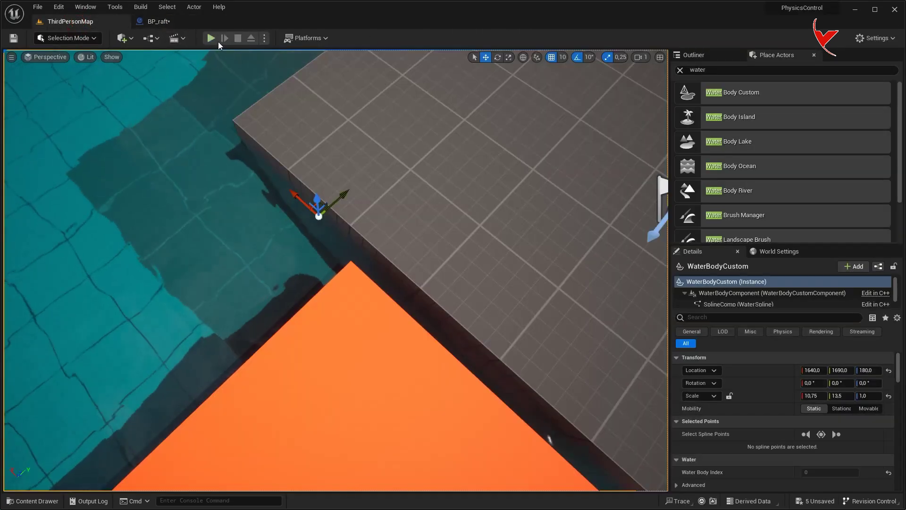
click(212, 39)
key(w)
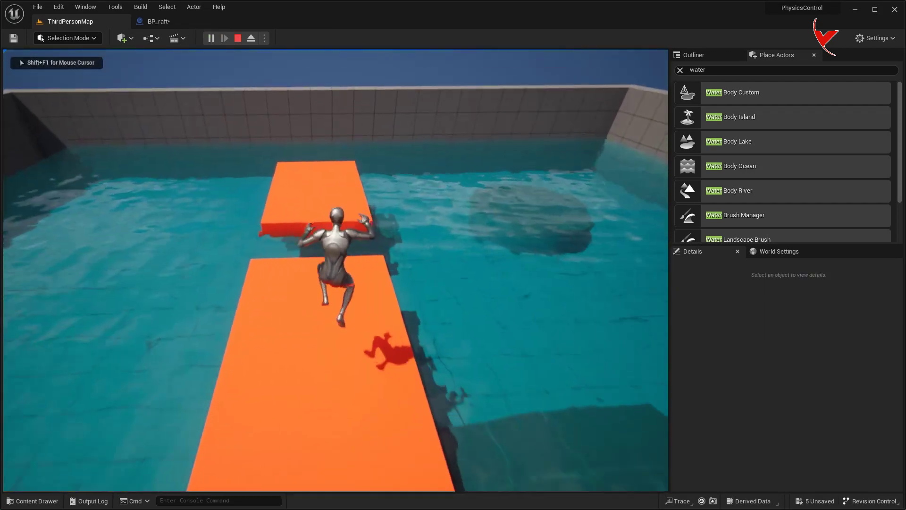
key(w)
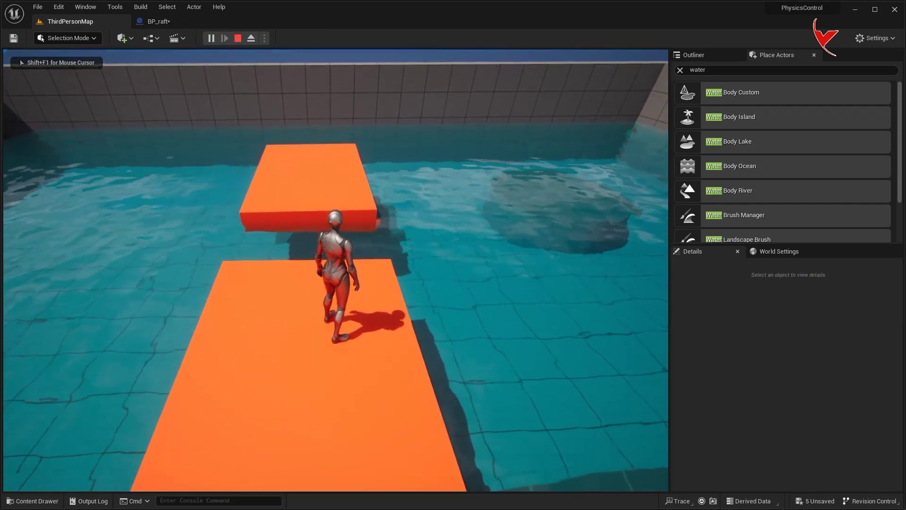
key(space)
key(w)
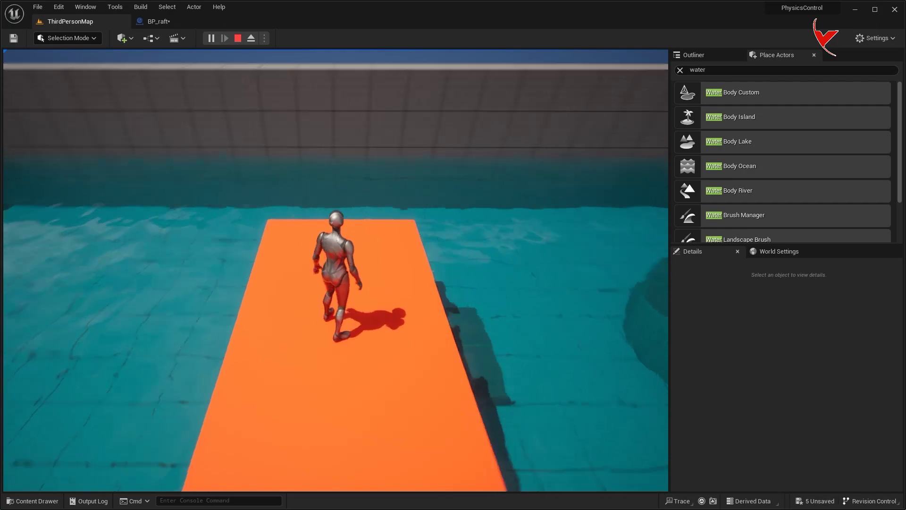
key(w)
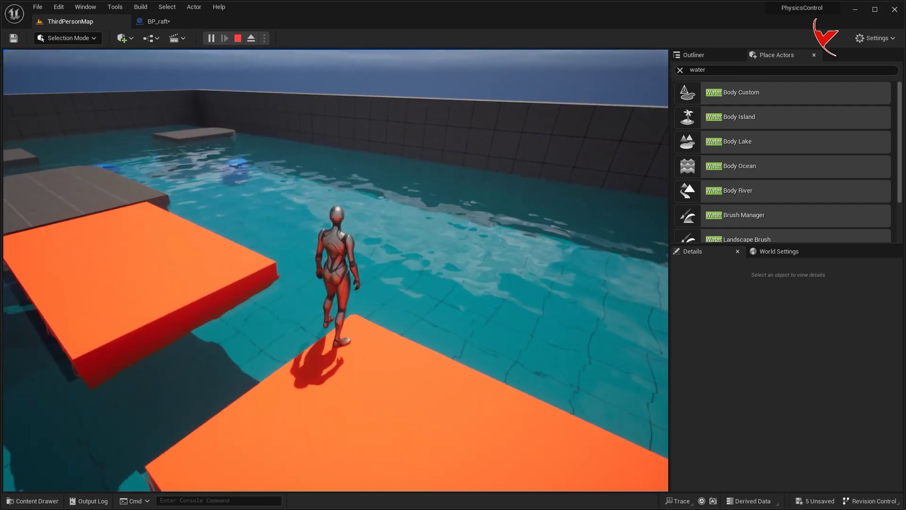
key(Escape)
click(177, 21)
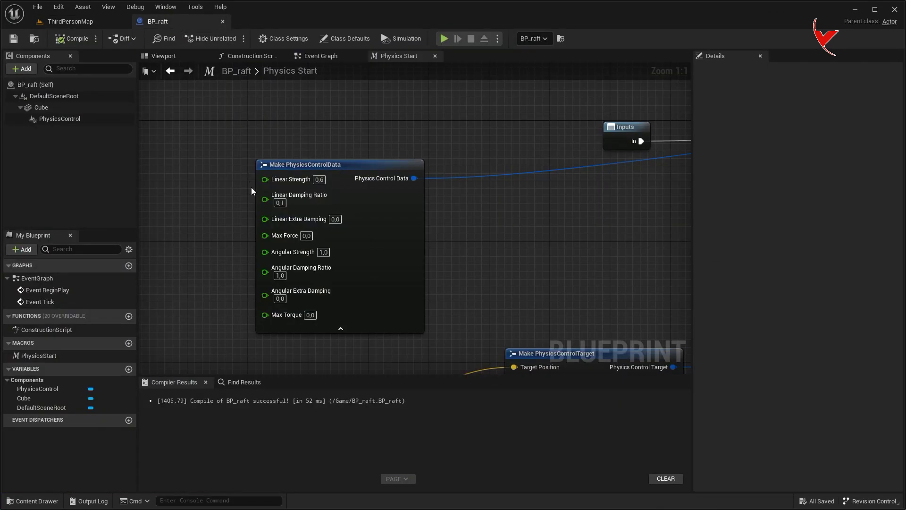
Add a Box Collision component under the Cube component.
scroll(296, 195, down, 6)
click(336, 61)
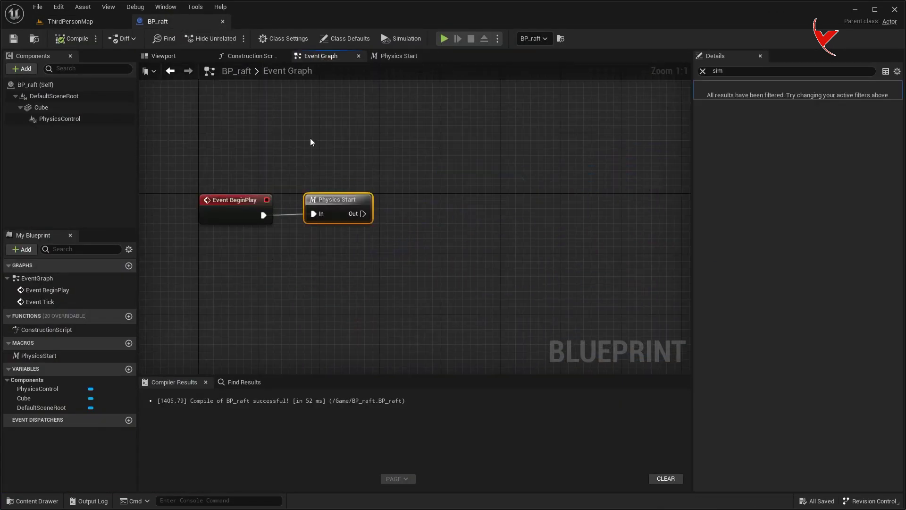
click(76, 109)
click(22, 68)
text(box)
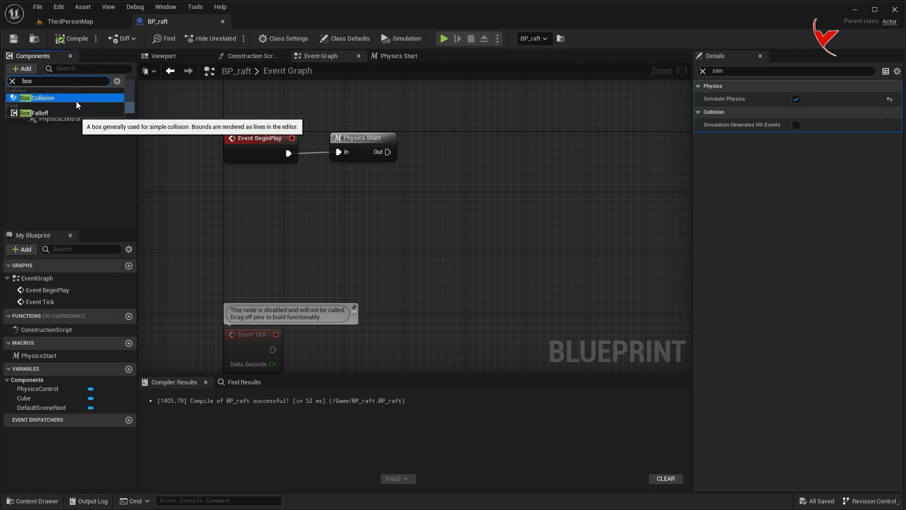
click(75, 97)
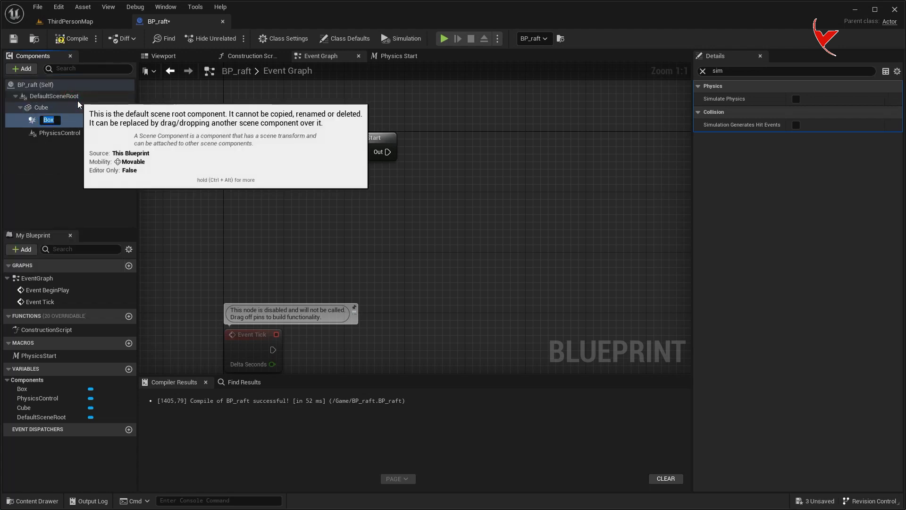
Position the Box collision on the raft in the Viewport.
click(175, 59)
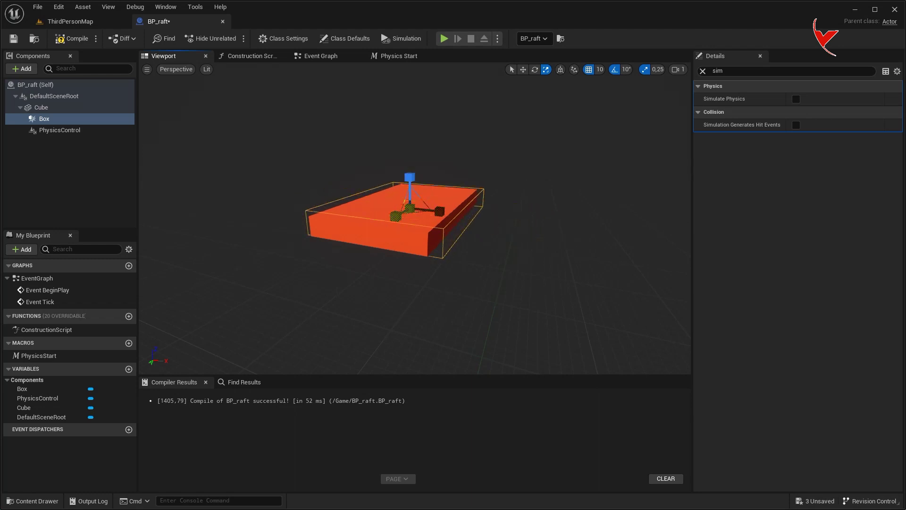
key(w)
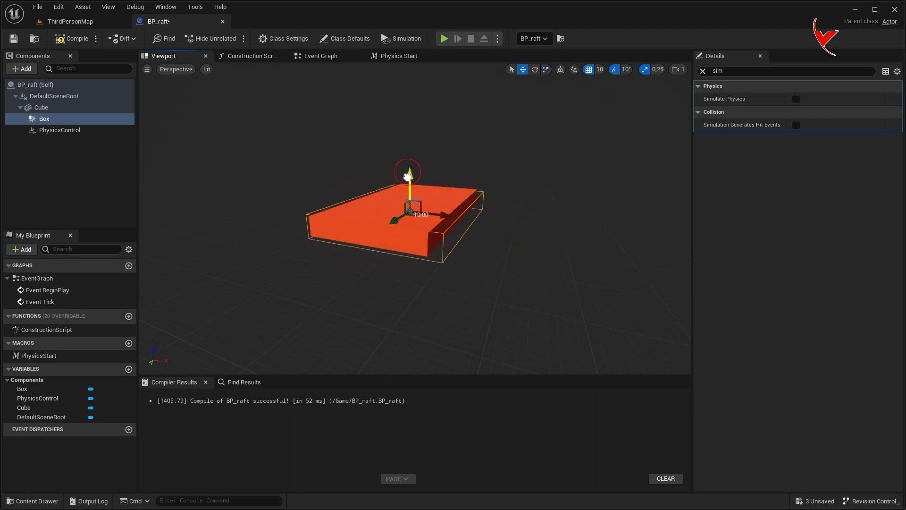
right_drag(407, 177, 418, 232)
scroll(415, 222, down, 5)
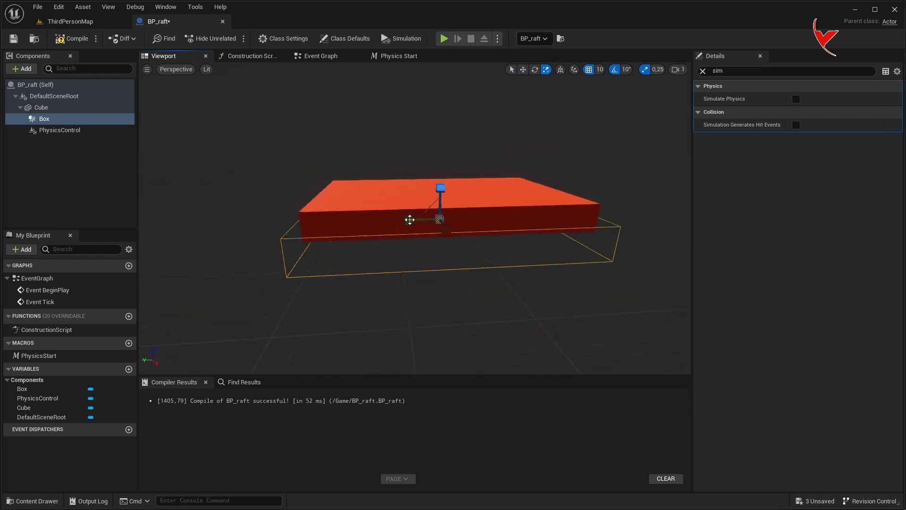
right_drag(410, 219, 340, 222)
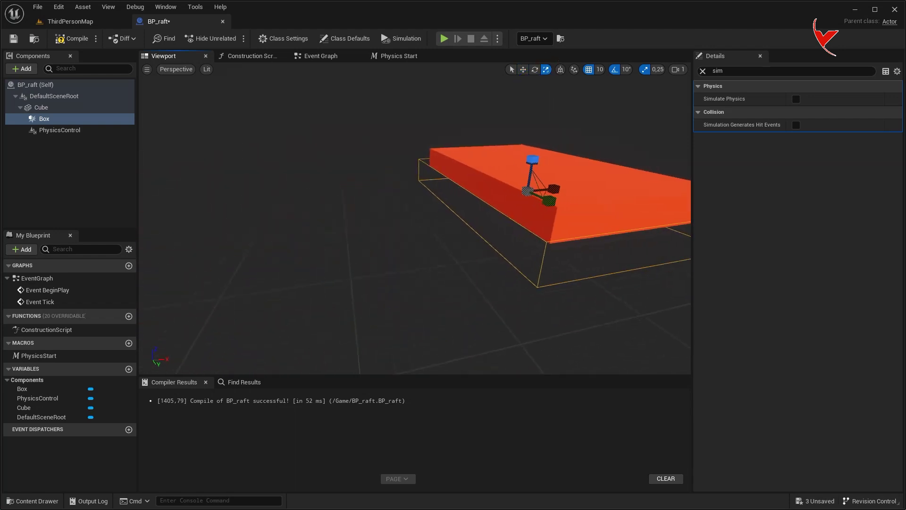
Add an On Component Begin Overlap event for the Box.
click(703, 71)
scroll(795, 297, down, 10)
scroll(900, 467, down, 10)
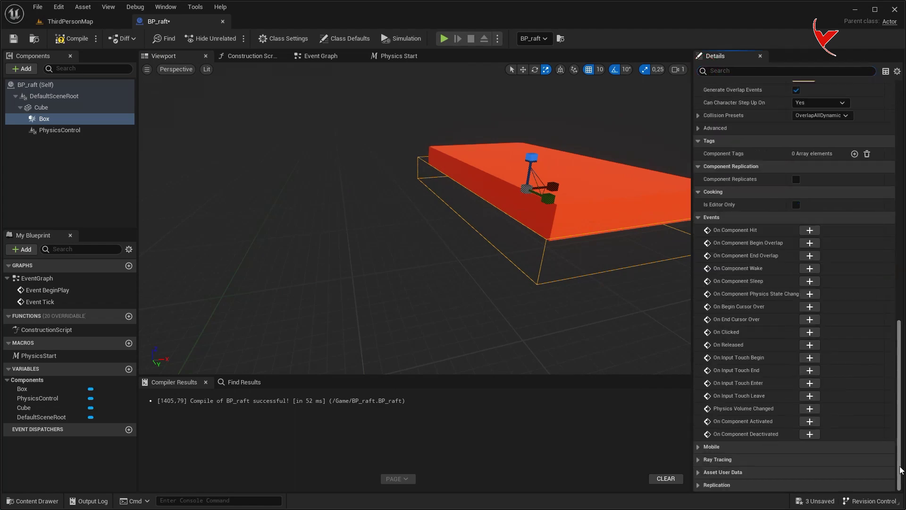
click(810, 243)
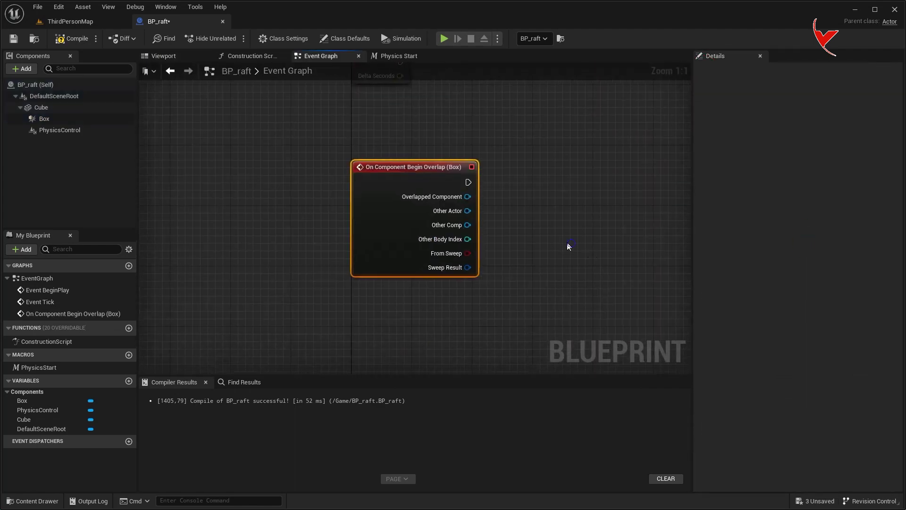
Create an IsMove? Boolean; on Begin Overlap, cast Other Actor to Character and set IsMove? true.
right_drag(574, 244, 409, 251)
click(129, 382)
text(IsMove?)
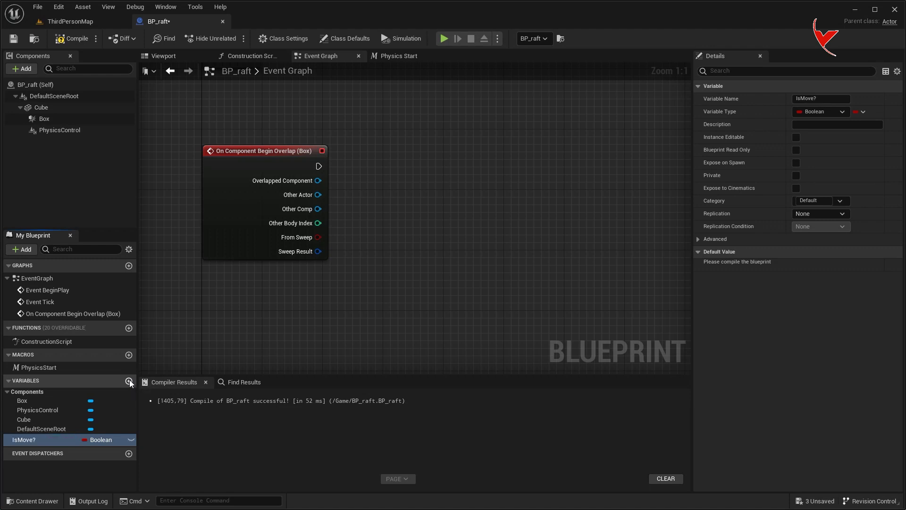
drag(322, 165, 377, 163)
text(cast to chara)
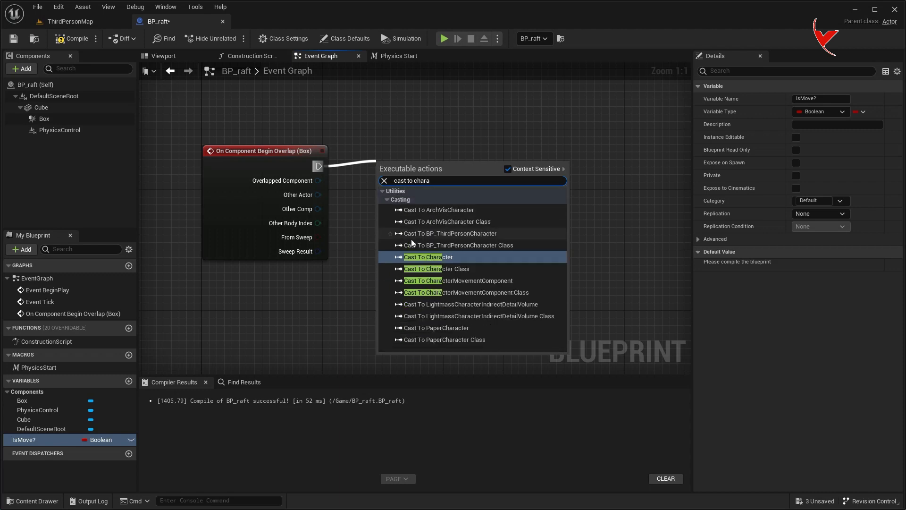
click(412, 239)
drag(319, 194, 407, 181)
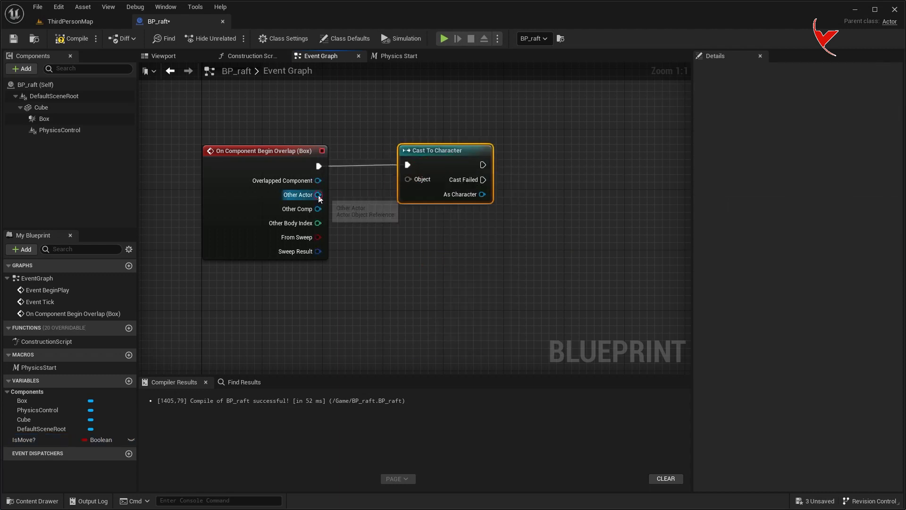
drag(24, 440, 552, 159)
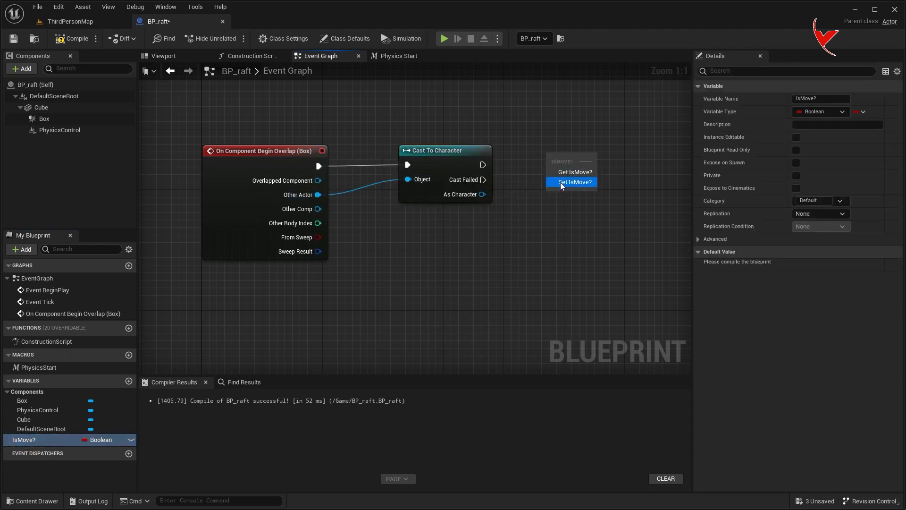
click(561, 183)
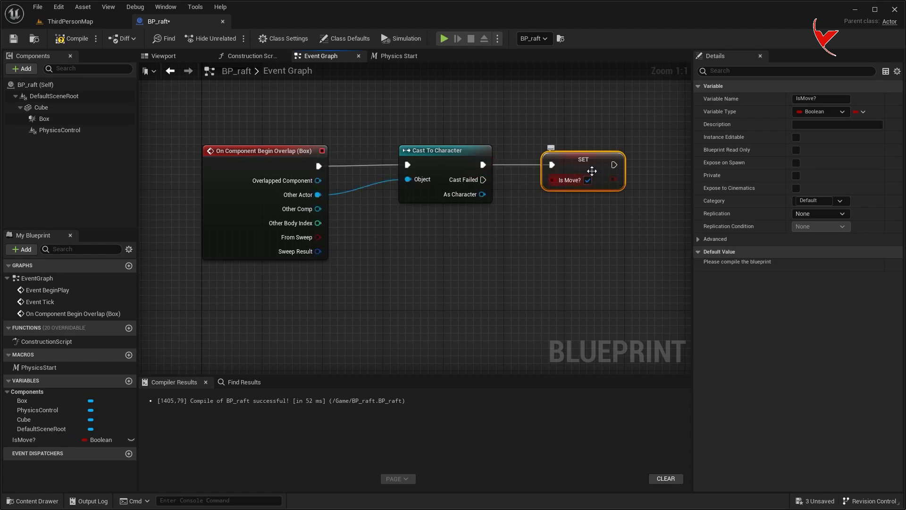
Add an End Overlap event for Box followed by a Cast To Character node.
click(107, 119)
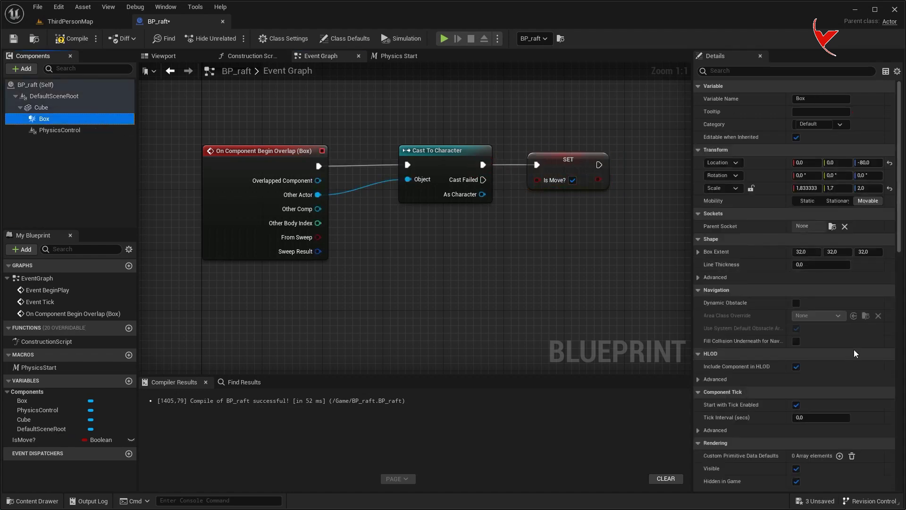
scroll(902, 245, down, 10)
click(812, 257)
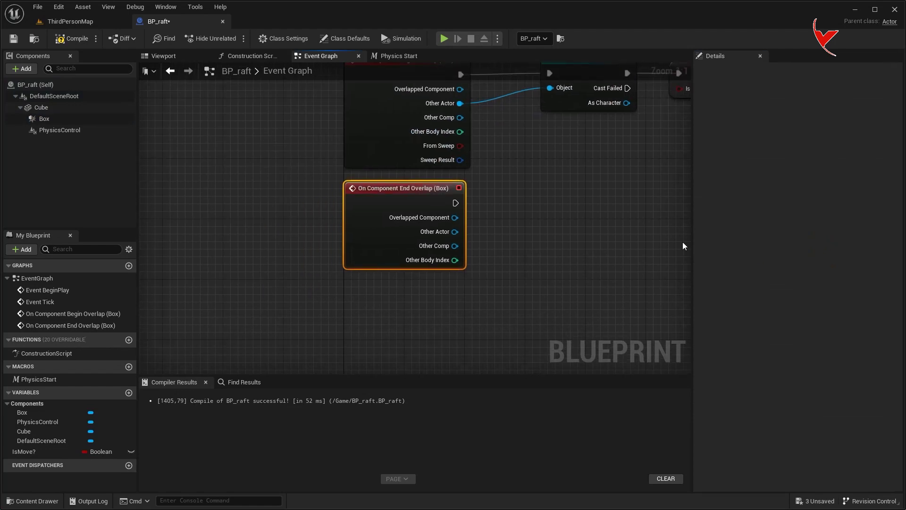
drag(384, 259, 452, 262)
text(cast to ca)
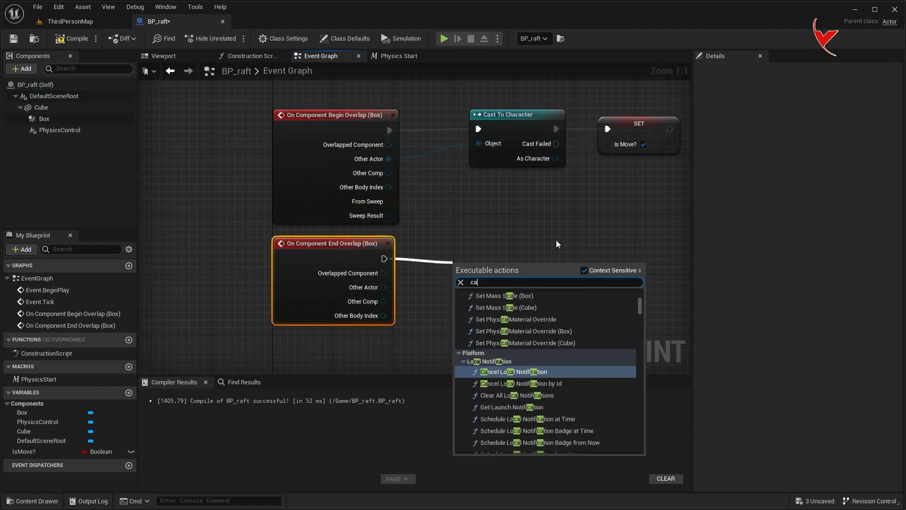
key(BackSpace)
text(hara)
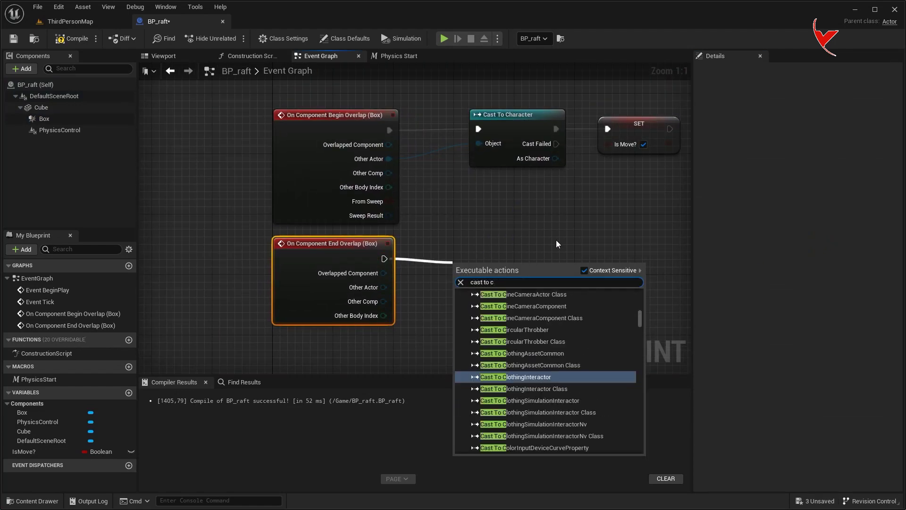
click(539, 359)
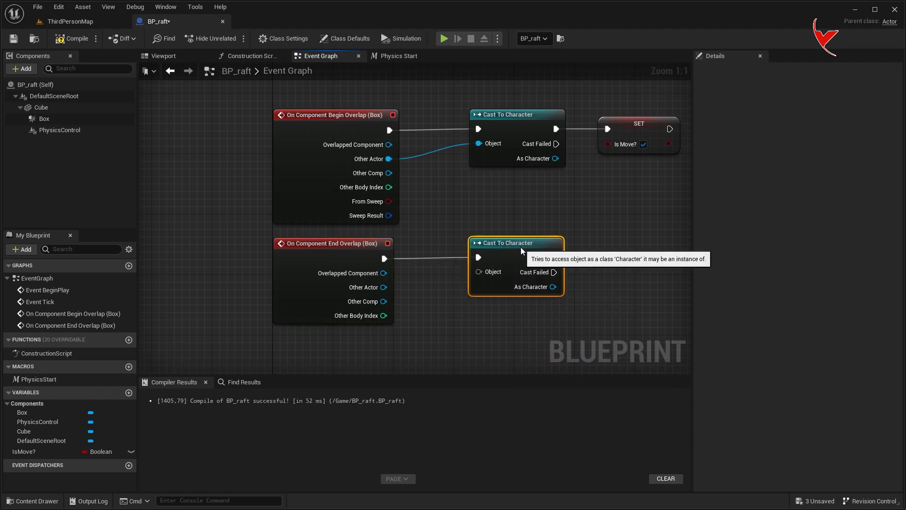
Wire Other Actor into the cast and set IsMove? false after it.
drag(476, 281, 478, 280)
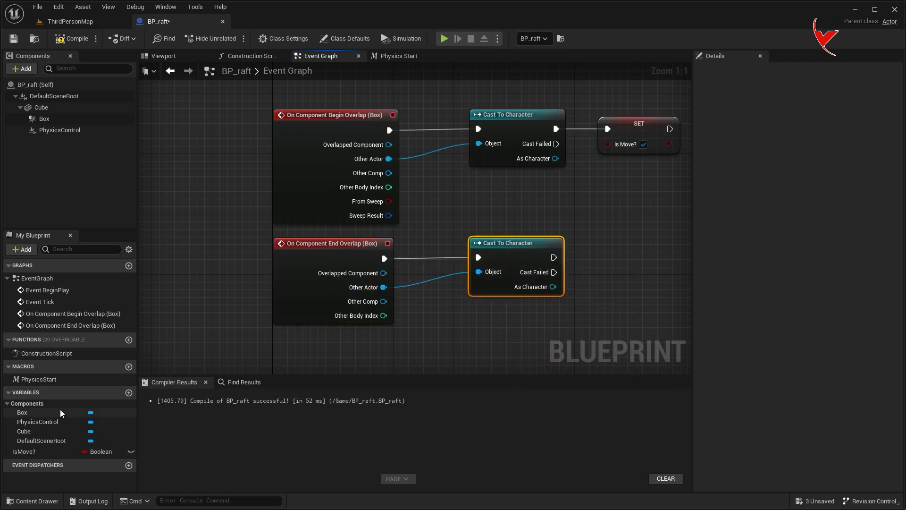
mouse_move(73, 452)
mouse_down()
mouse_move(588, 235)
mouse_move(629, 245)
mouse_up()
click(613, 267)
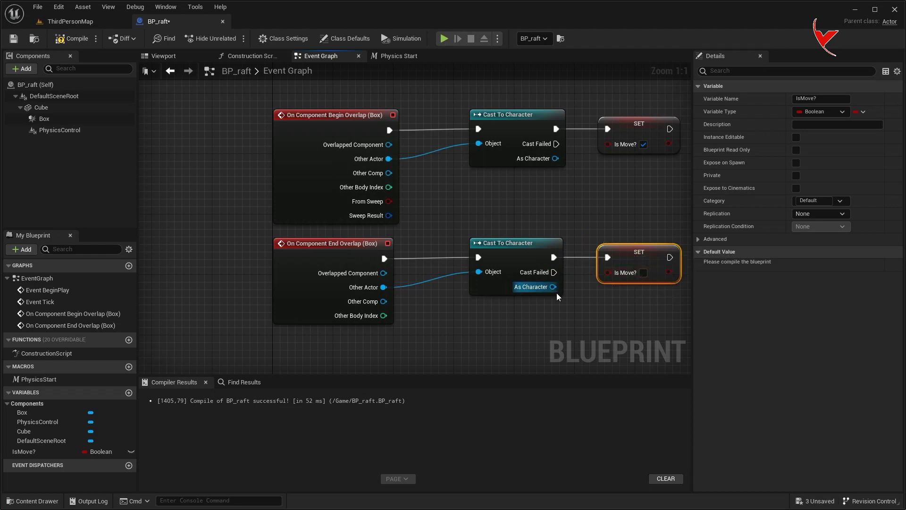
scroll(549, 306, down, 5)
scroll(548, 305, down, 1)
mouse_move(423, 207)
right_down()
mouse_move(411, 265)
mouse_move(390, 220)
right_up()
scroll(412, 265, up, 1)
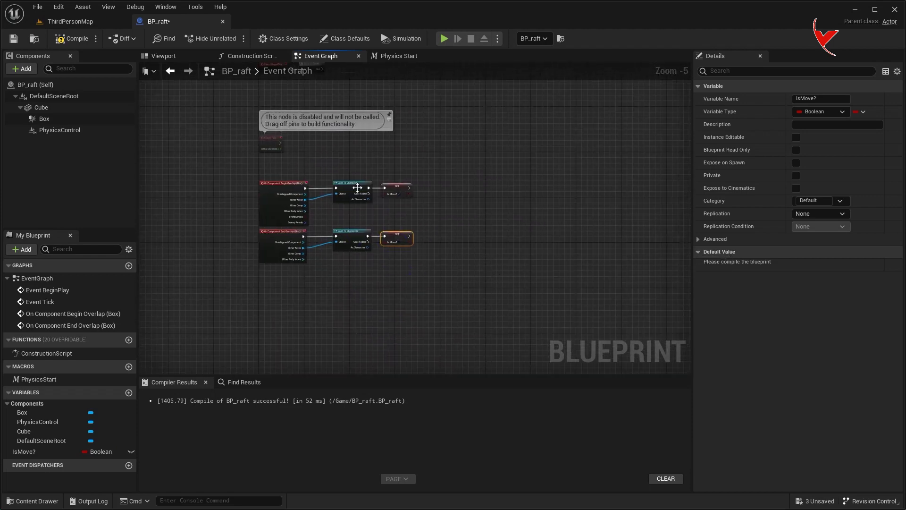
Add a custom event named PhysicsMove.
right_click(395, 214)
text(add custom e)
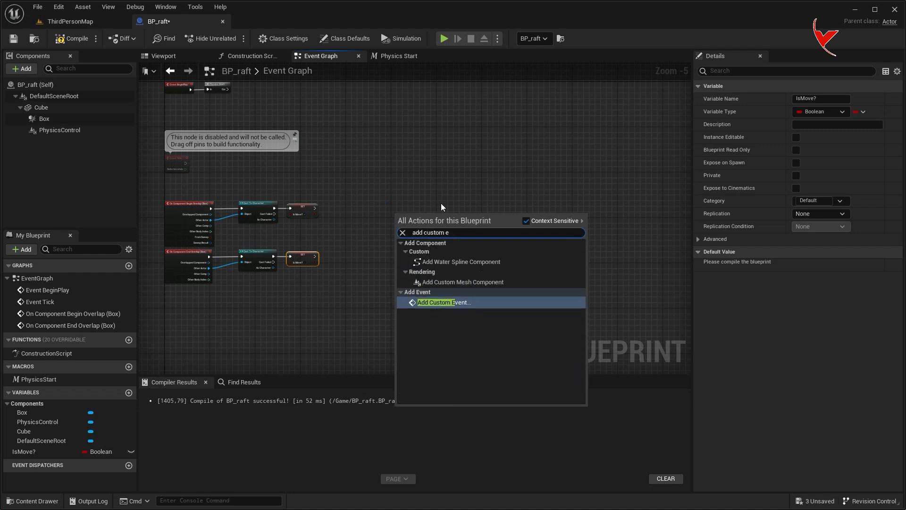
click(460, 295)
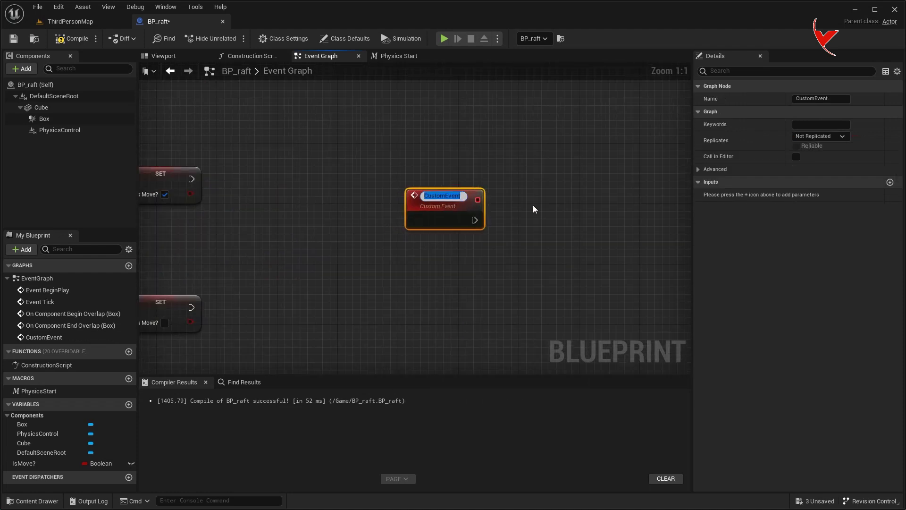
text(PhysicsMove)
key(Return)
key(ctrl+s)
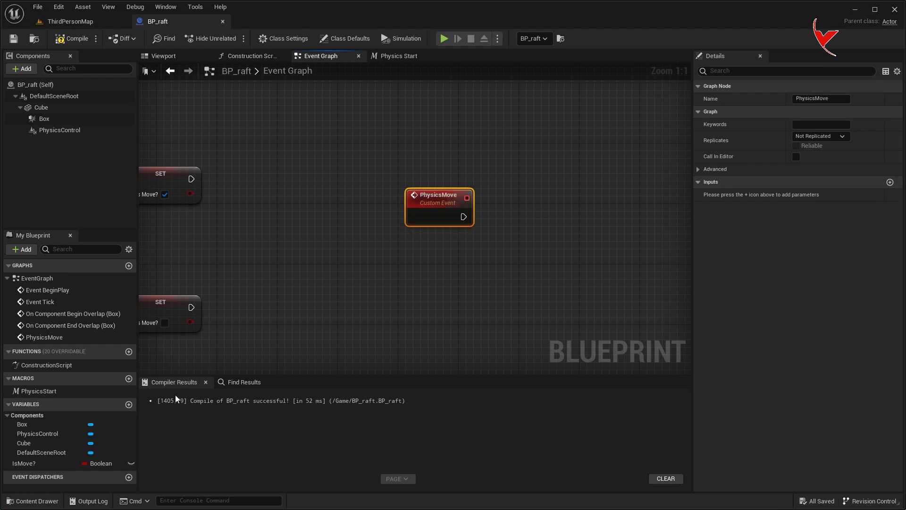
Add a Branch using the IsMove? getter as its condition.
click(66, 464)
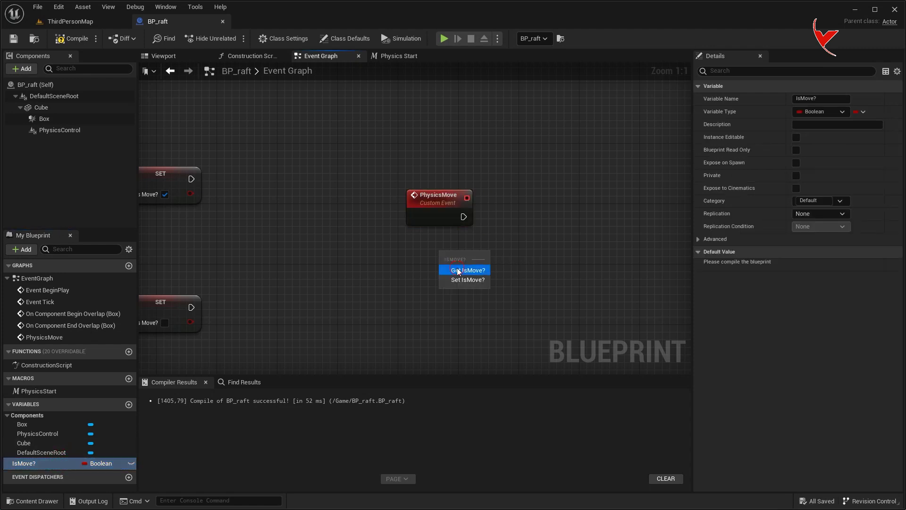
click(458, 271)
right_drag(522, 260, 359, 261)
mouse_move(325, 259)
mouse_down()
mouse_move(442, 198)
mouse_move(437, 209)
mouse_up()
text(branch)
click(463, 273)
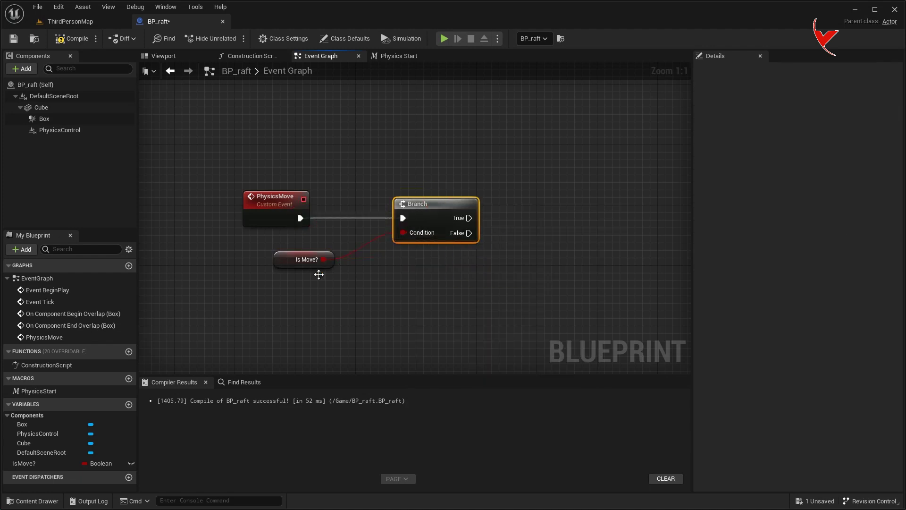
Call Set Control Target Position and Orientation on PhysicsControl from the Branch's True output.
drag(49, 435, 253, 400)
drag(511, 171, 514, 175)
click(519, 180)
right_drag(576, 188, 342, 188)
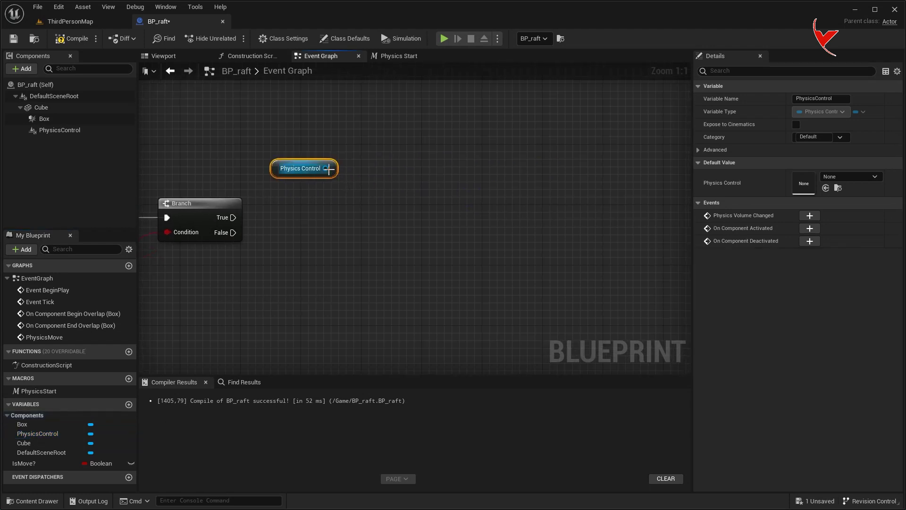
drag(385, 211, 384, 212)
text(set cont)
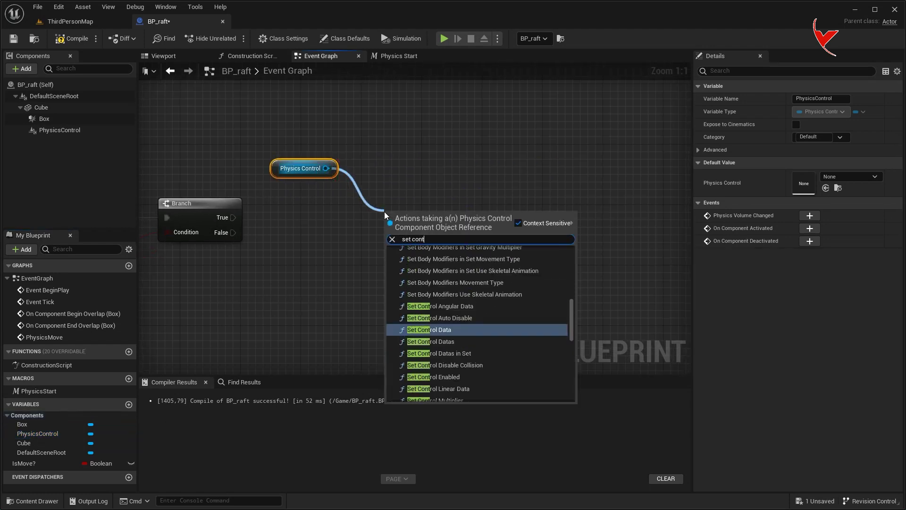
text(roltarget)
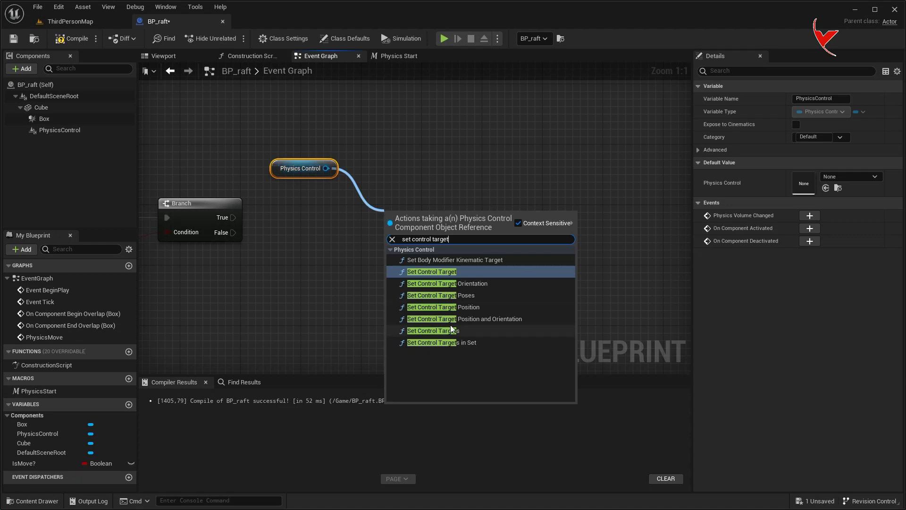
click(450, 330)
drag(494, 240, 518, 216)
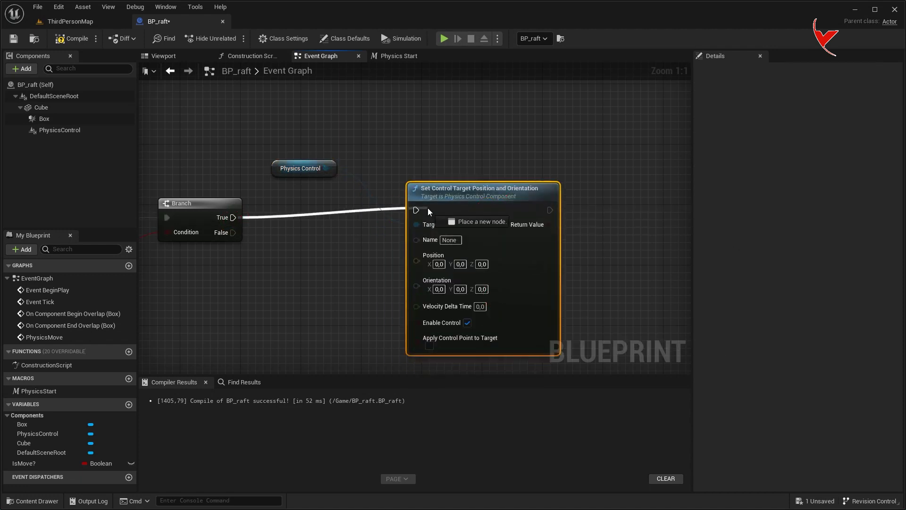
drag(438, 208, 460, 215)
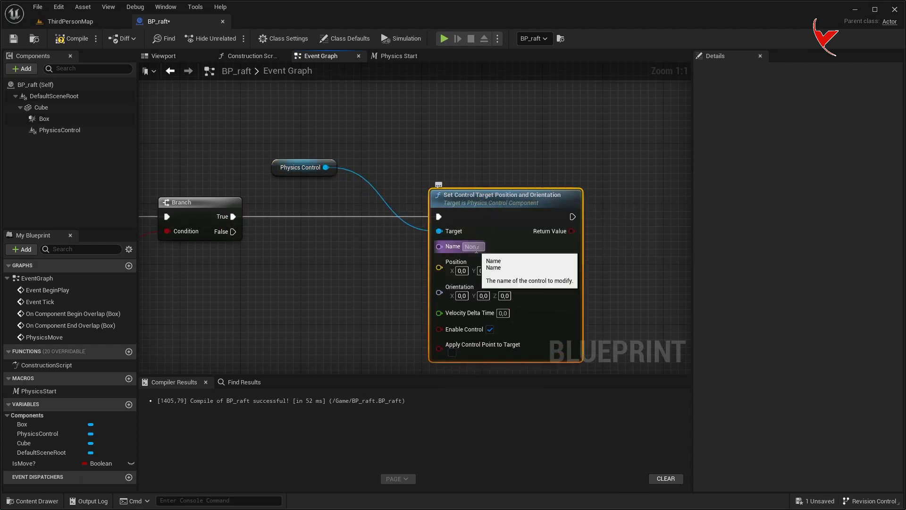
In Physics Start, make room after Create Control and set its Child Bone Name to 'test'.
click(405, 58)
drag(347, 135, 688, 273)
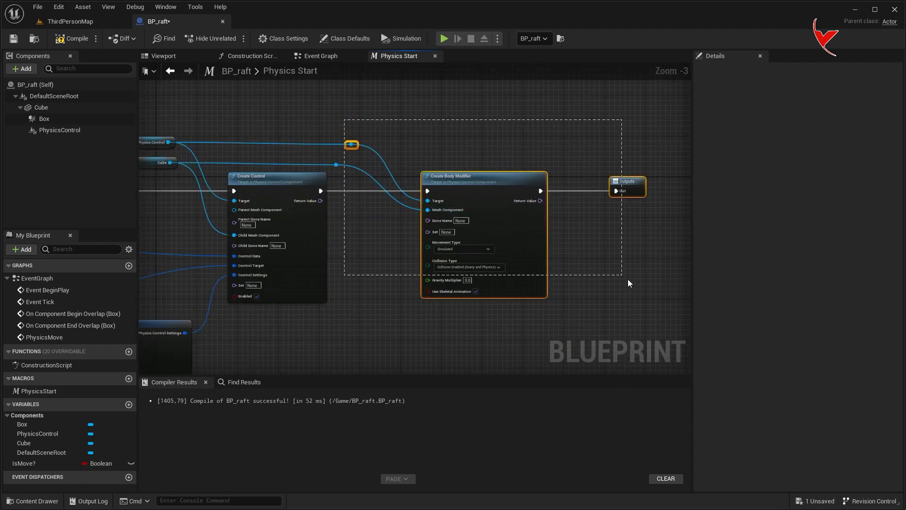
drag(481, 181, 528, 181)
scroll(349, 217, up, 2)
click(216, 263)
text(test)
key(Return)
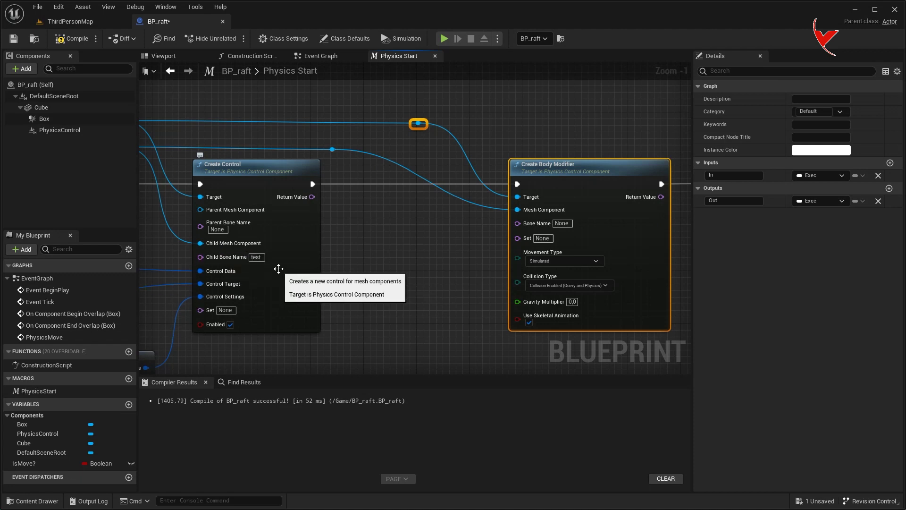
Insert a Print String after Create Control that prints its Return Value.
drag(312, 184, 358, 214)
text(print st)
click(397, 254)
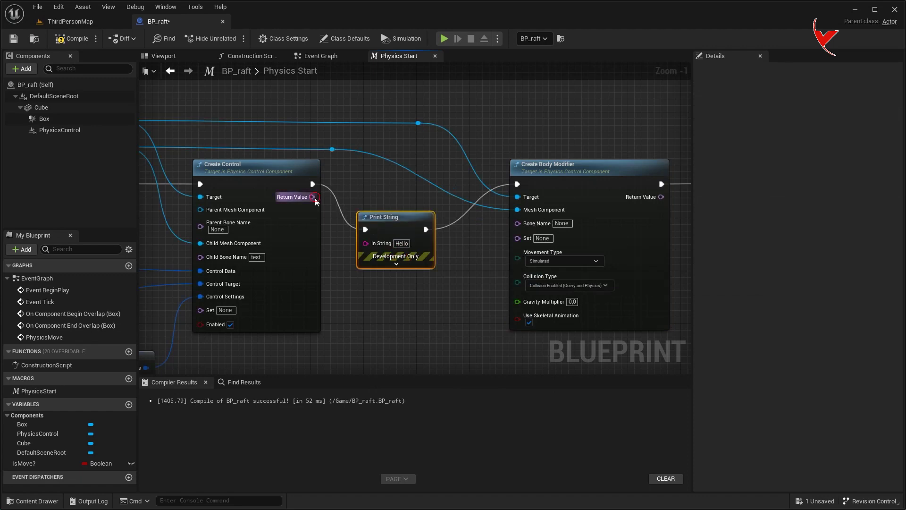
drag(316, 197, 371, 239)
click(100, 23)
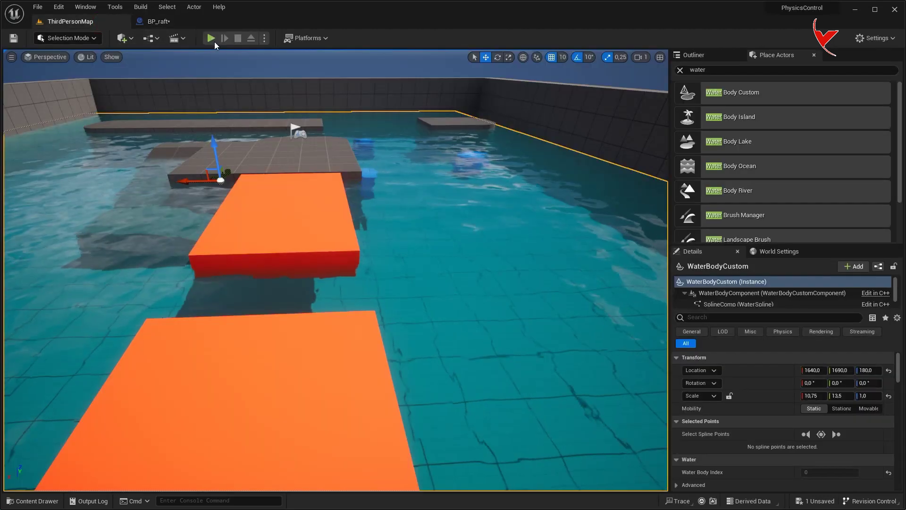
Play-test to read the printed control name test_0, then remove the Print String node from BP_raft.
click(214, 41)
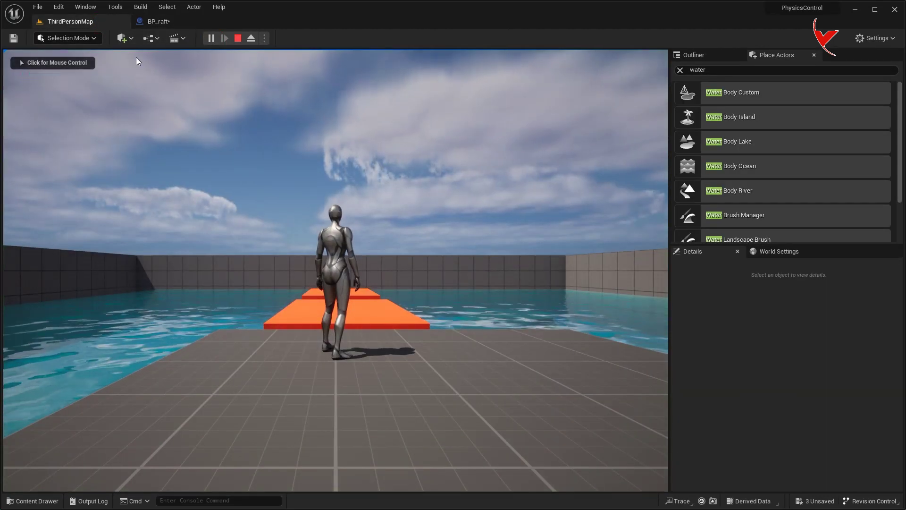
click(238, 38)
click(166, 22)
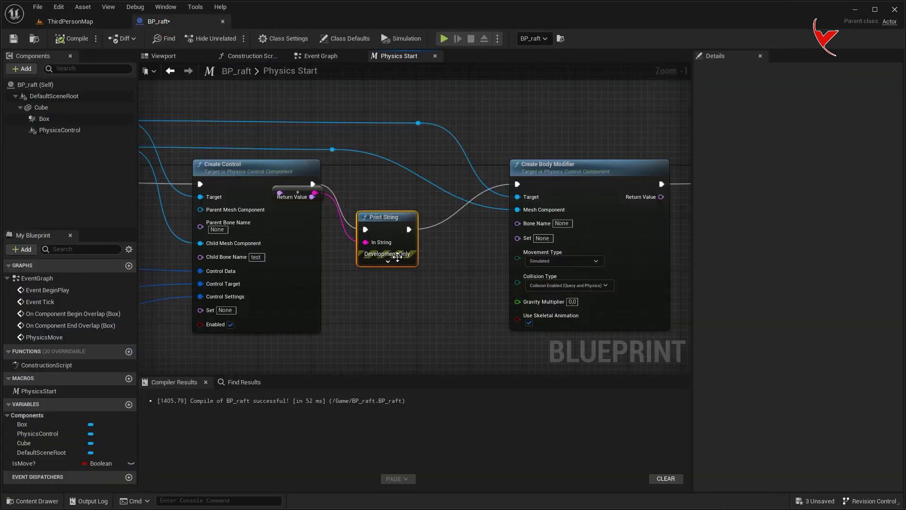
key(Delete)
drag(292, 193, 518, 184)
click(322, 56)
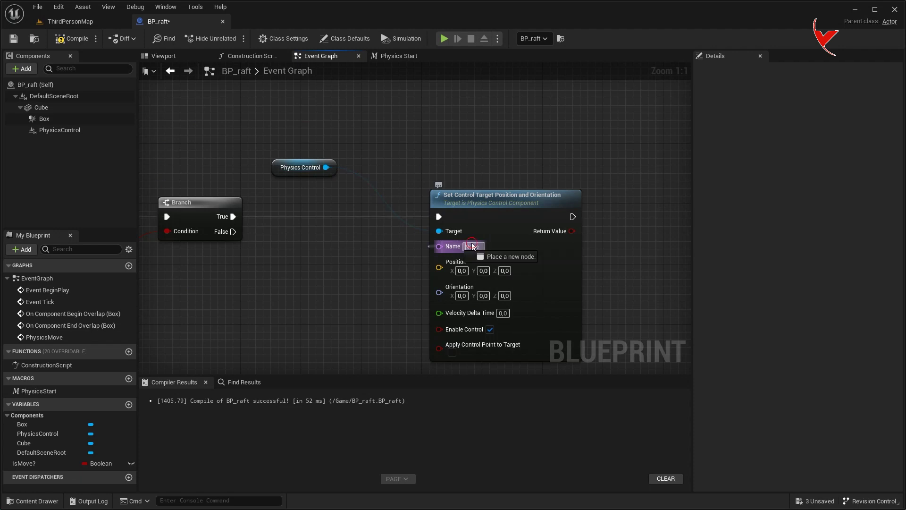
Enter control name test_0 and add the Cube's Get World Transform, split into location, rotation, scale.
text(tes)
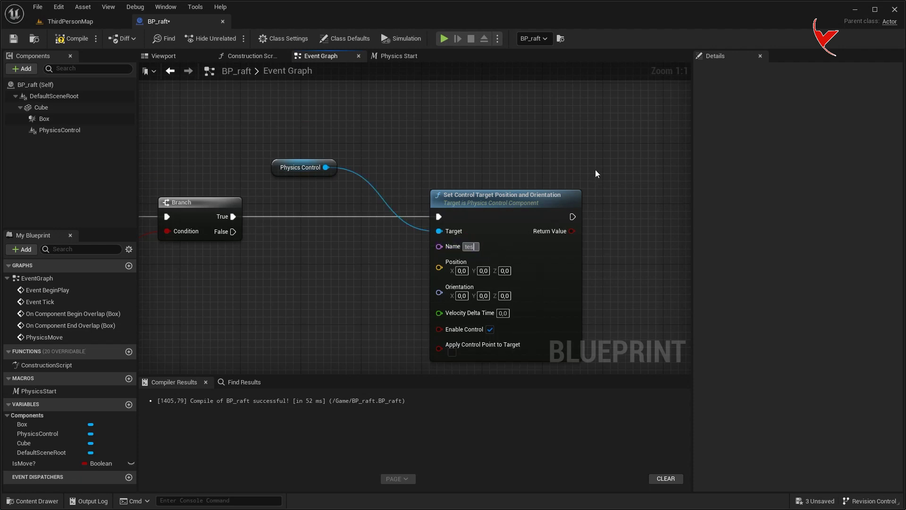
text(t_0)
scroll(325, 250, down, 2)
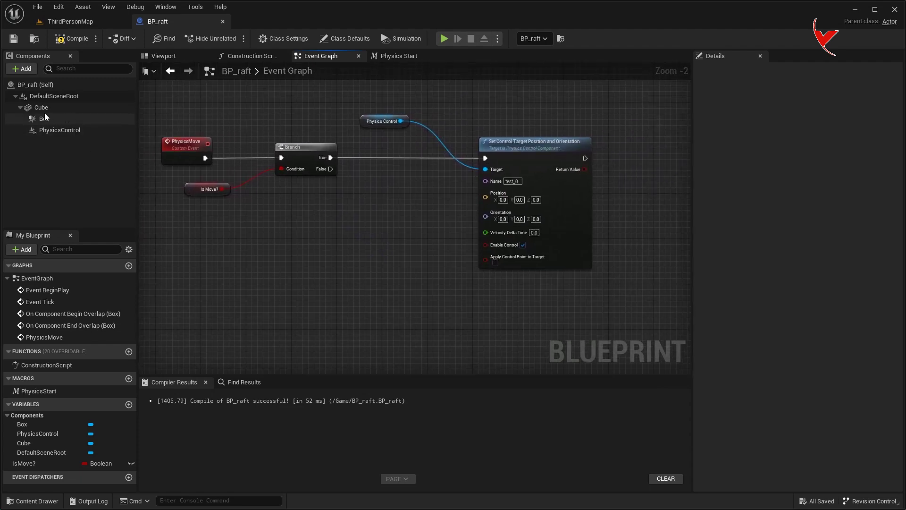
drag(41, 107, 174, 239)
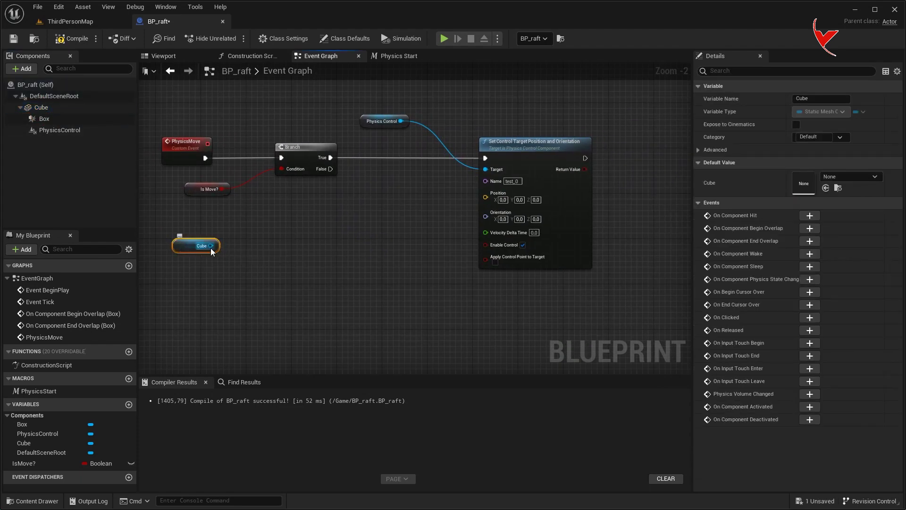
drag(256, 245, 252, 245)
text(get )
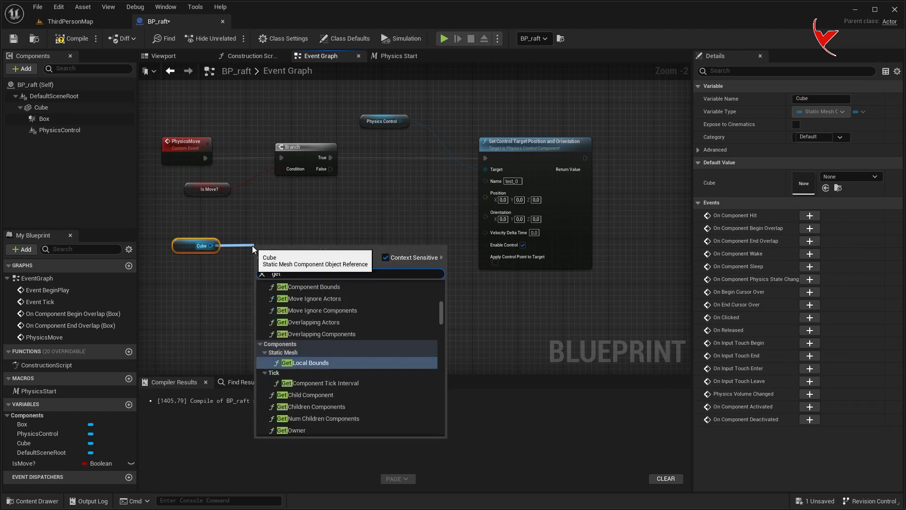
text(world tran)
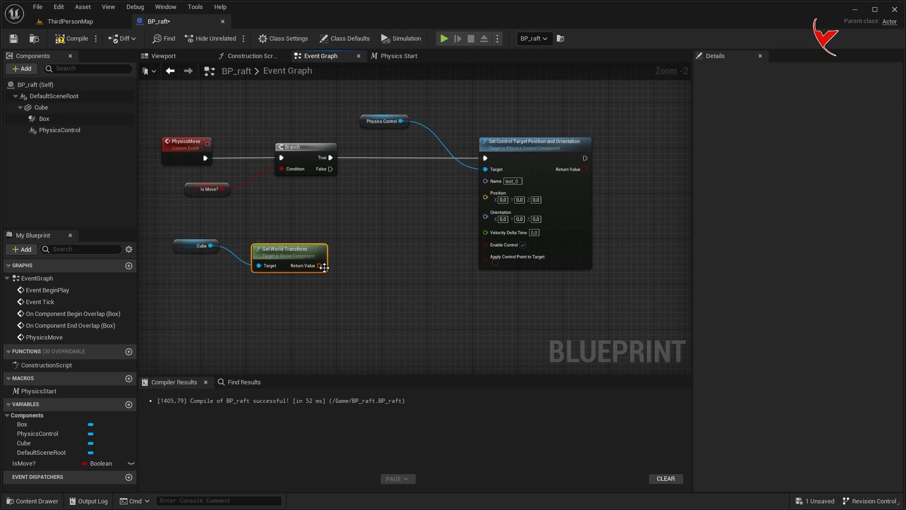
scroll(320, 266, up, 2)
right_click(319, 263)
click(352, 295)
scroll(349, 283, down, 1)
Split the Cube's world location into X, Y, Z and its rotation into roll, pitch, yaw.
ctrl+click(275, 237)
drag(387, 262, 258, 233)
click(162, 232)
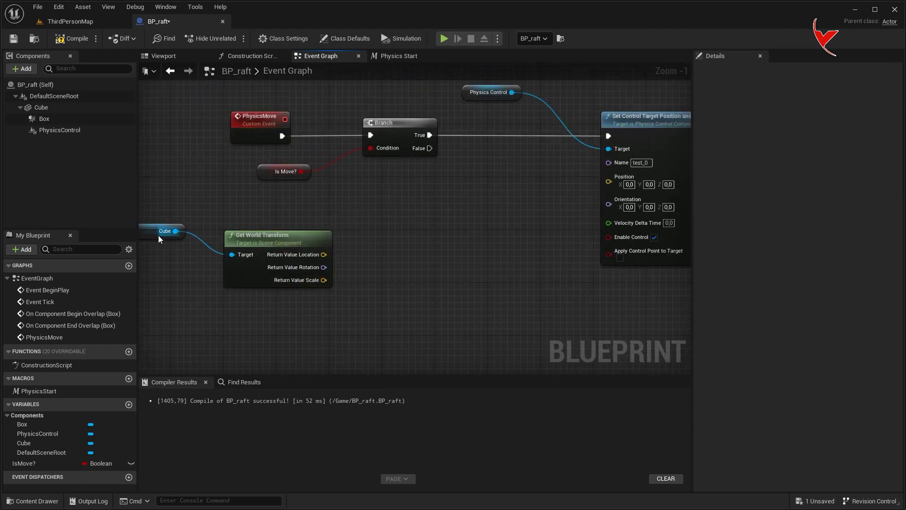
right_drag(322, 253, 260, 216)
scroll(261, 216, up, 1)
right_click(261, 215)
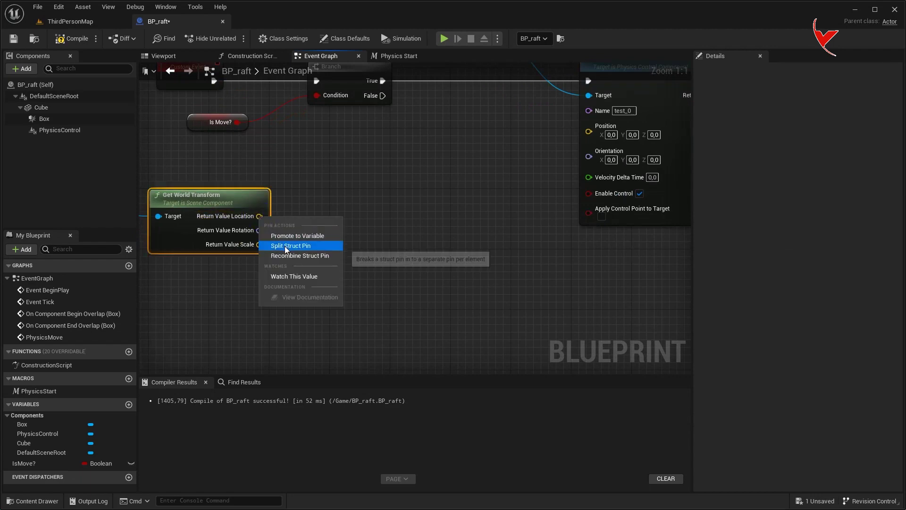
click(302, 245)
right_click(263, 259)
click(296, 288)
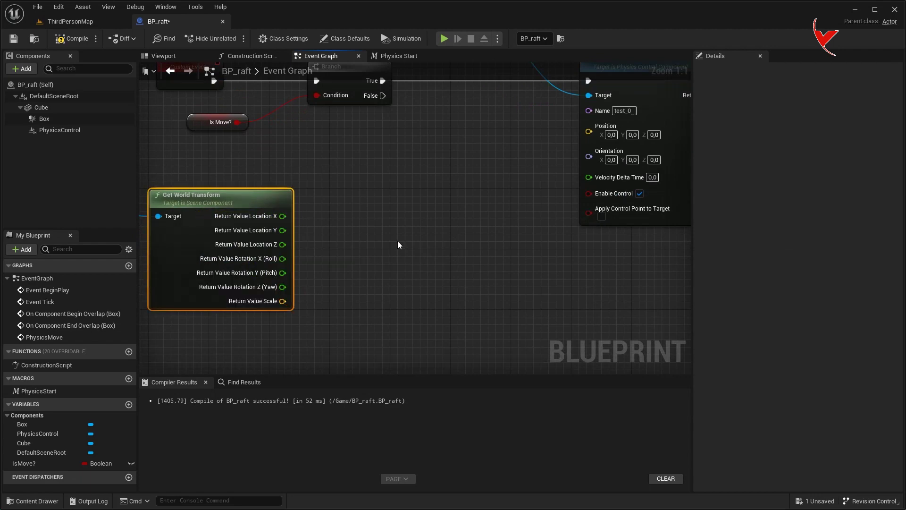
Split Set Control Target's Position and Orientation inputs into their X, Y, Z components.
right_drag(389, 245, 305, 253)
right_click(504, 140)
click(522, 171)
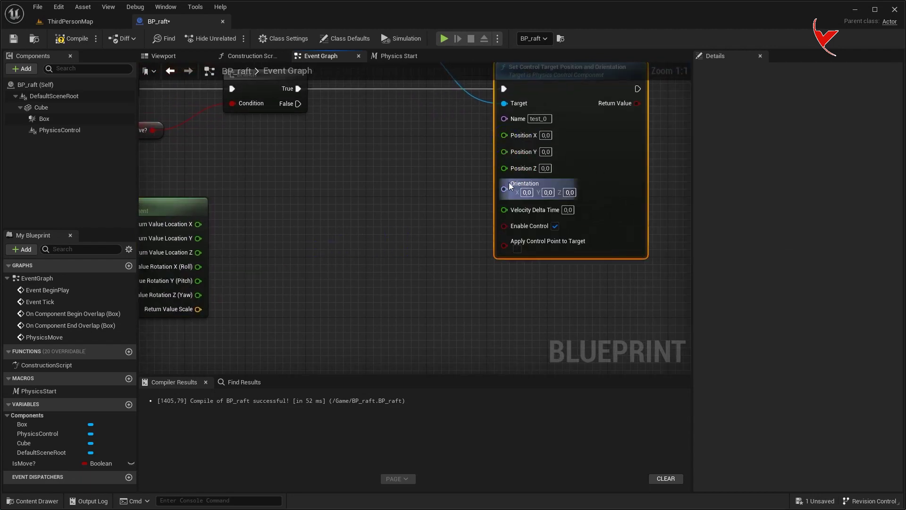
right_click(504, 189)
click(528, 217)
right_drag(448, 224, 482, 211)
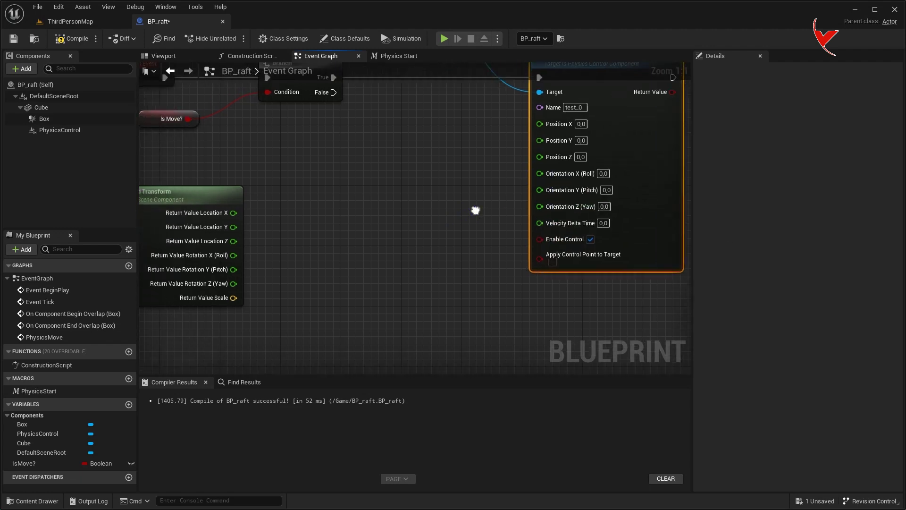
Wire Location X and Y to Position X and Y, and Roll and Yaw to Orientation Roll and Yaw.
drag(233, 212, 539, 123)
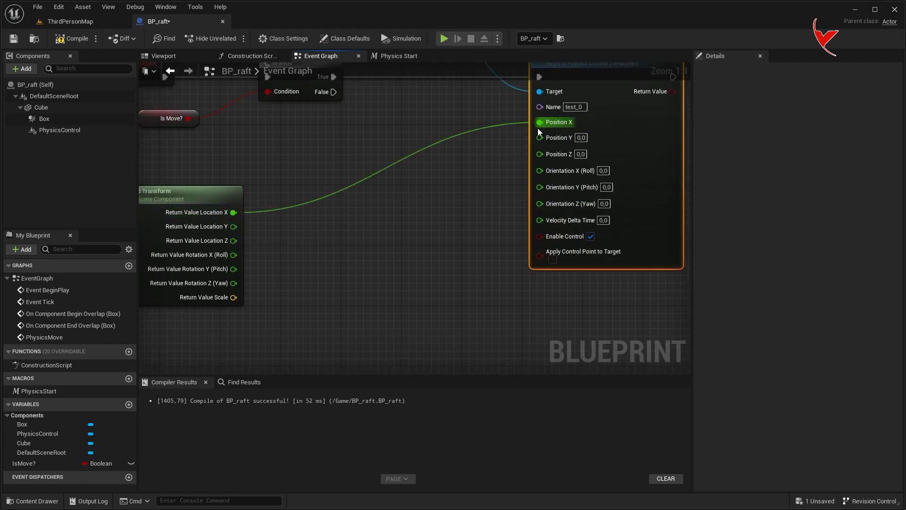
drag(233, 226, 543, 137)
mouse_move(233, 255)
mouse_down()
mouse_move(543, 185)
mouse_move(546, 169)
mouse_up()
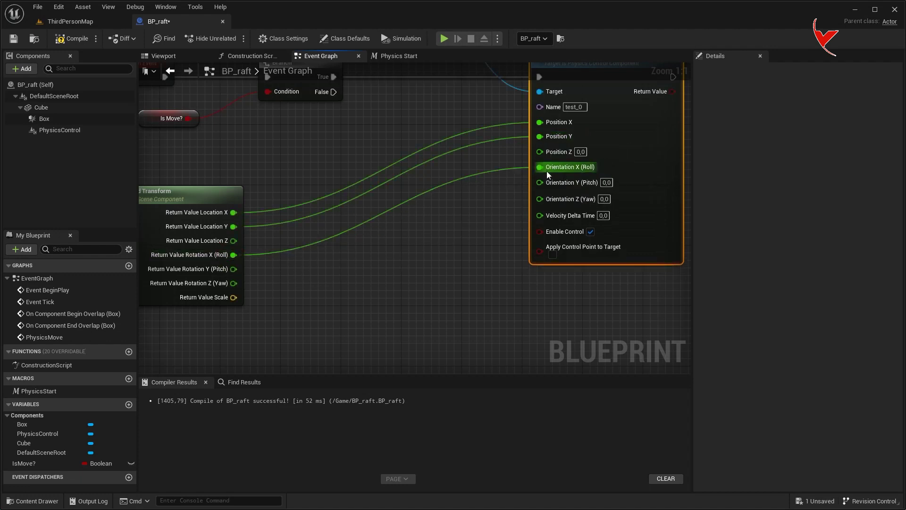
mouse_move(233, 283)
mouse_down()
mouse_move(474, 231)
mouse_move(539, 199)
mouse_up()
click(399, 56)
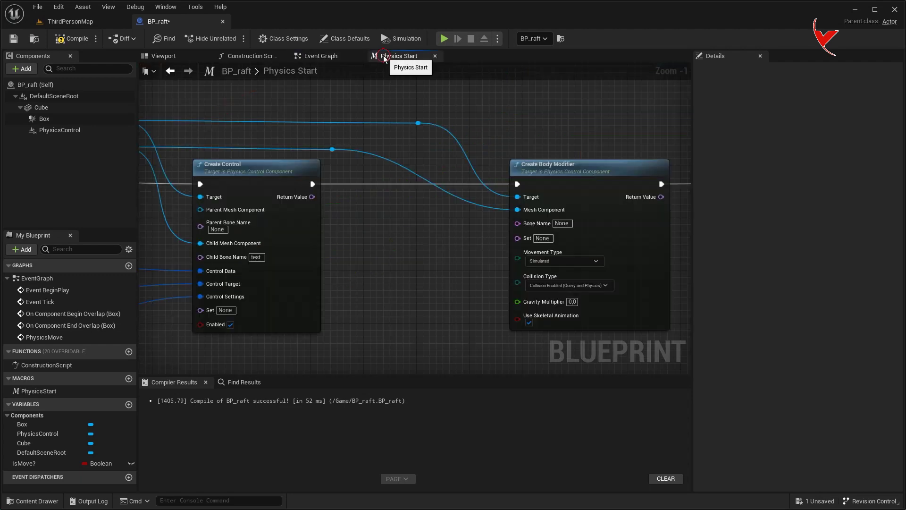
Promote Get Actor Transform's Return Value Location and Rotation outputs to new variables.
scroll(345, 181, down, 3)
right_drag(391, 257, 348, 239)
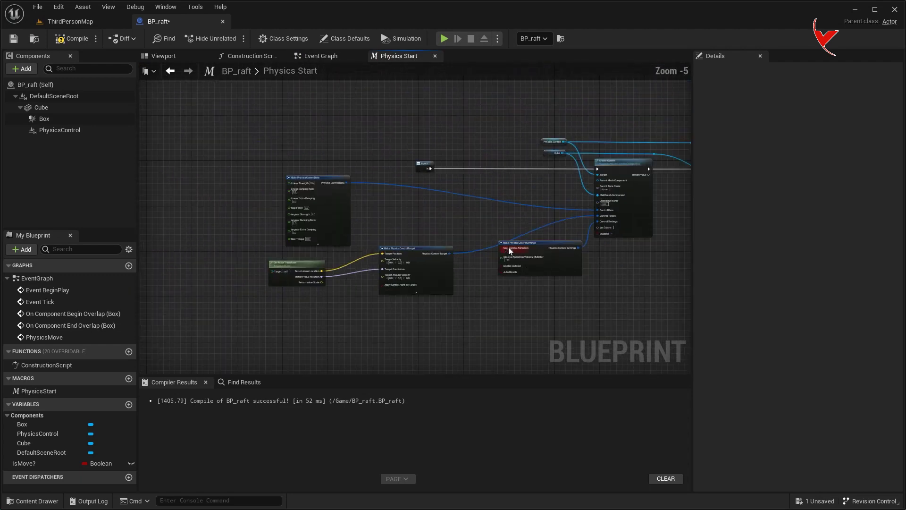
scroll(323, 219, up, 1)
click(326, 219)
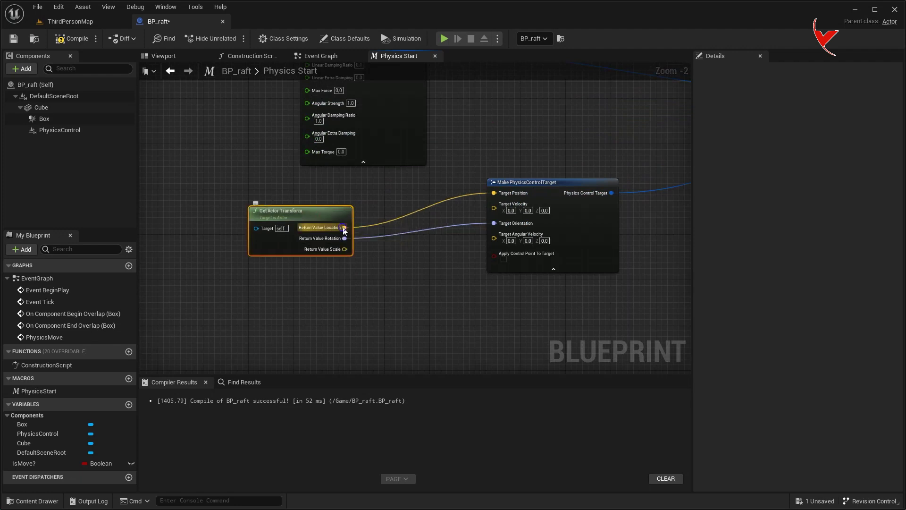
right_click(344, 229)
click(374, 285)
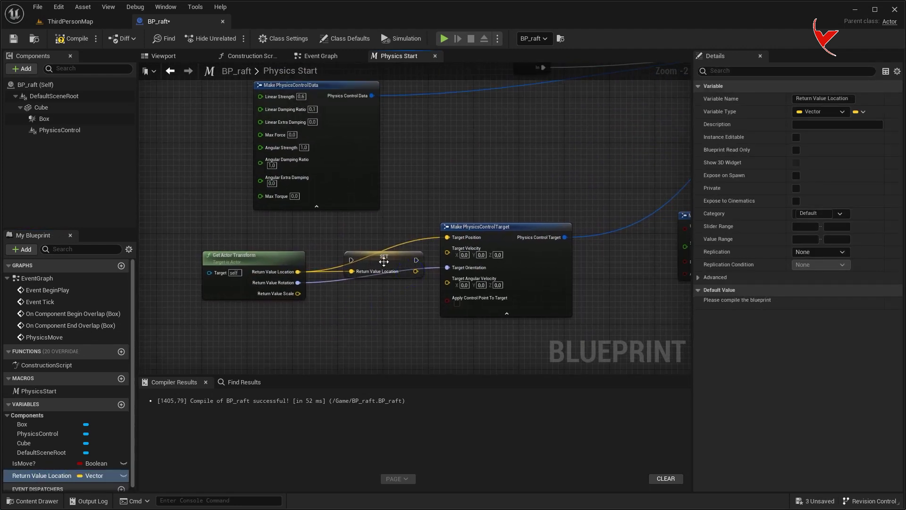
drag(383, 261, 493, 114)
right_drag(423, 189, 355, 228)
right_click(230, 321)
mouse_move(258, 362)
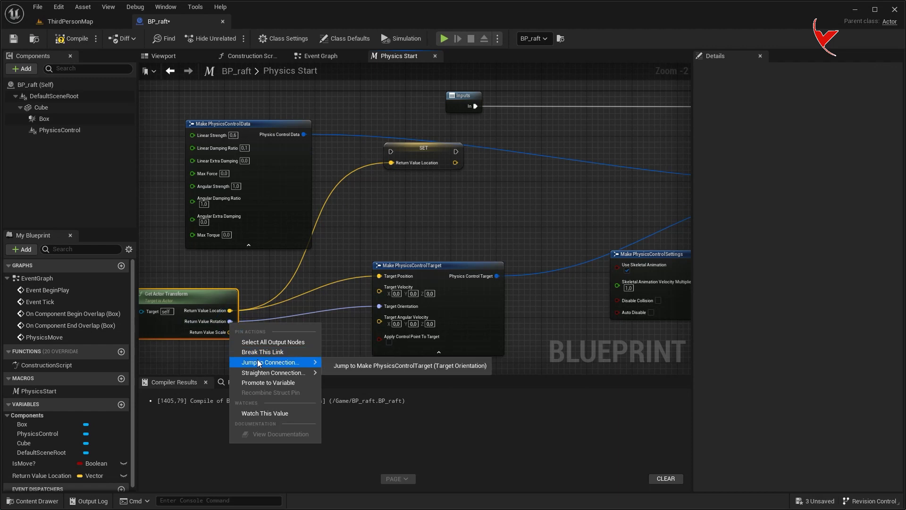
click(268, 383)
drag(449, 209, 495, 189)
Chain the location and rotation SET nodes after Inputs so they run before Create Control.
right_drag(496, 189, 470, 230)
drag(399, 186, 330, 186)
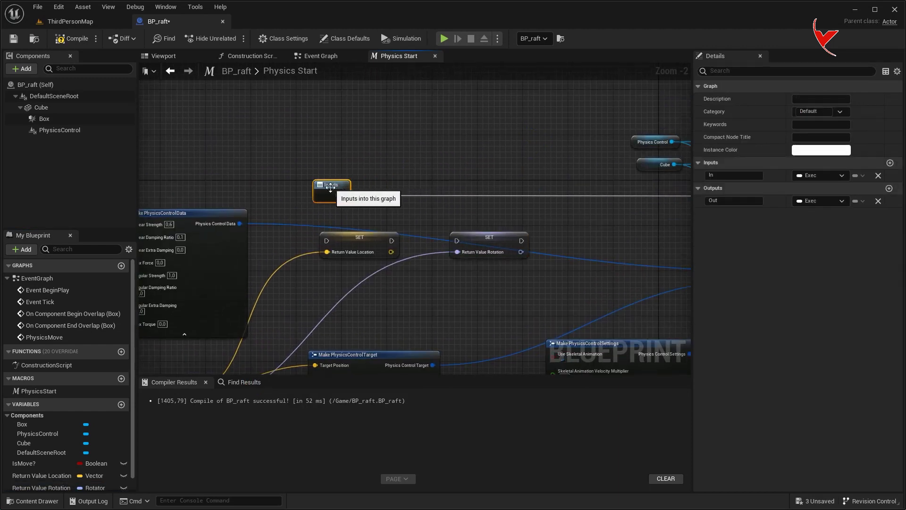
drag(354, 238, 416, 193)
drag(483, 242, 551, 196)
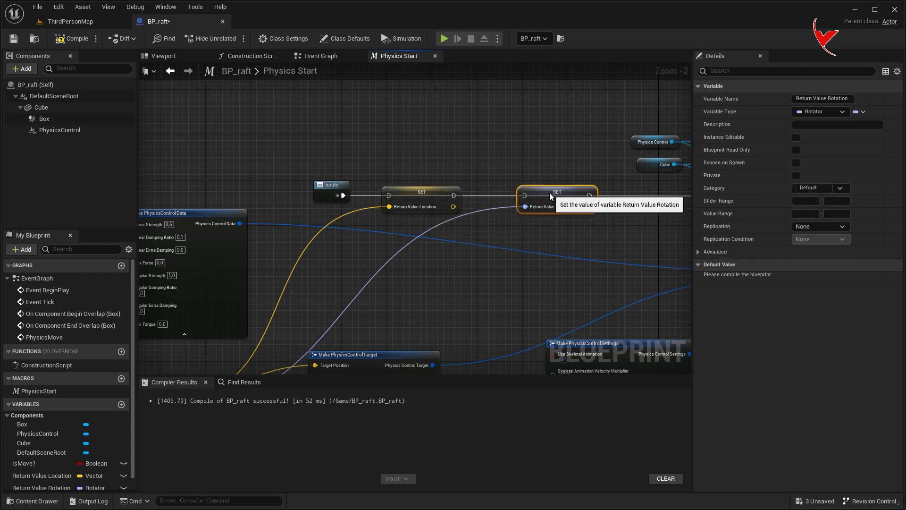
scroll(372, 193, up, 2)
right_drag(484, 190, 351, 183)
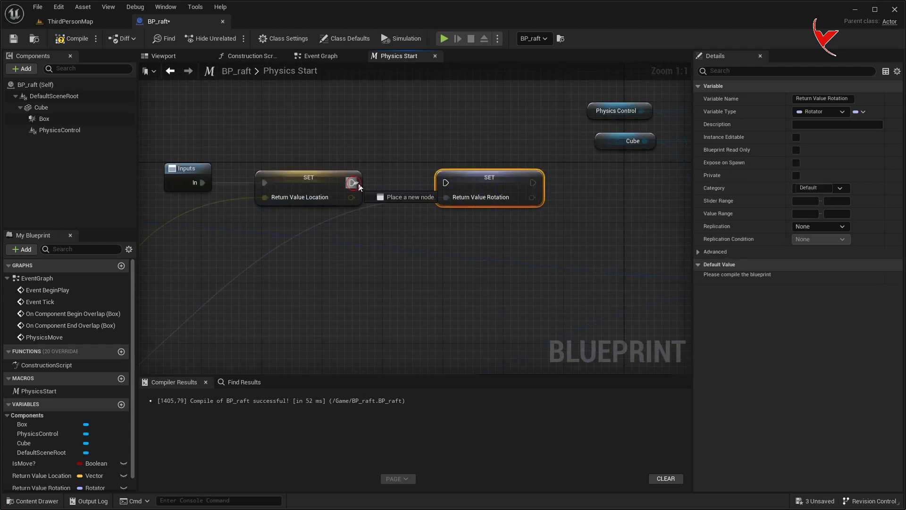
right_drag(443, 181, 284, 176)
drag(384, 177, 588, 178)
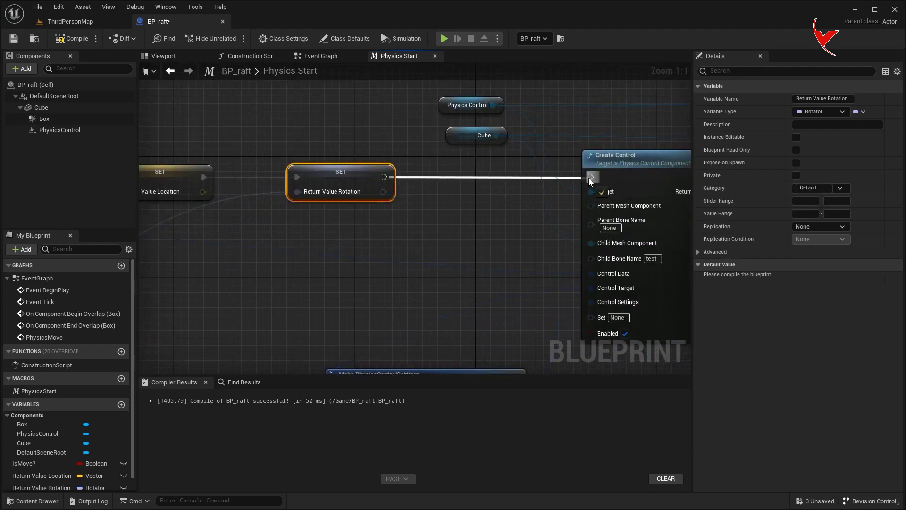
scroll(440, 222, down, 4)
right_drag(440, 223, 573, 222)
click(278, 292)
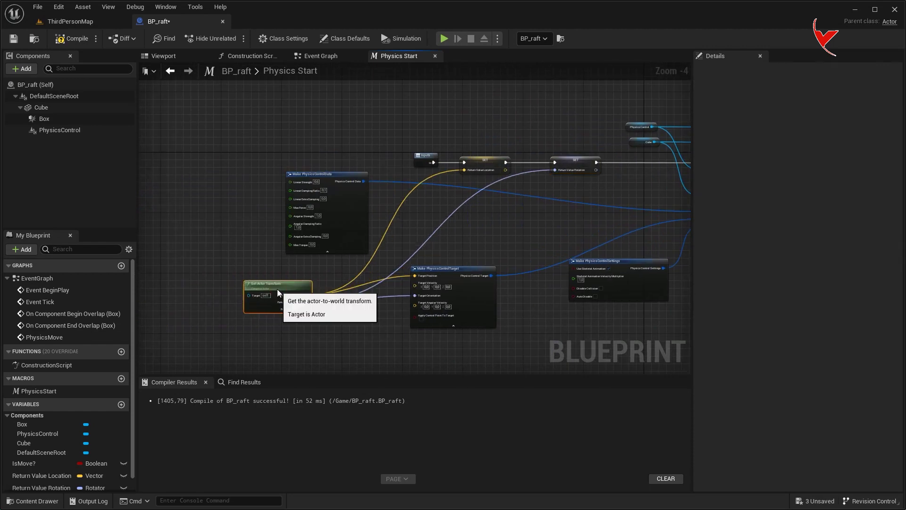
click(321, 56)
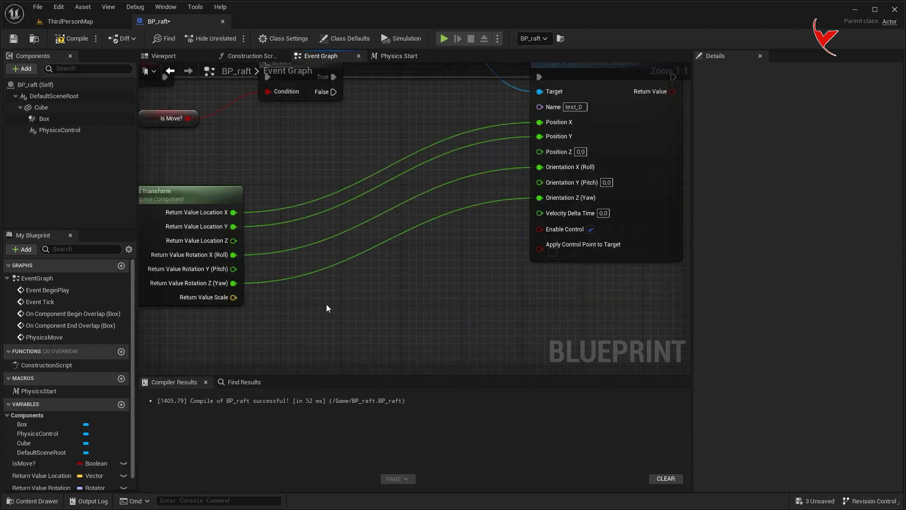
Add Get nodes for the saved Return Value Location and Return Value Rotation variables.
scroll(80, 445, down, 1)
click(51, 470)
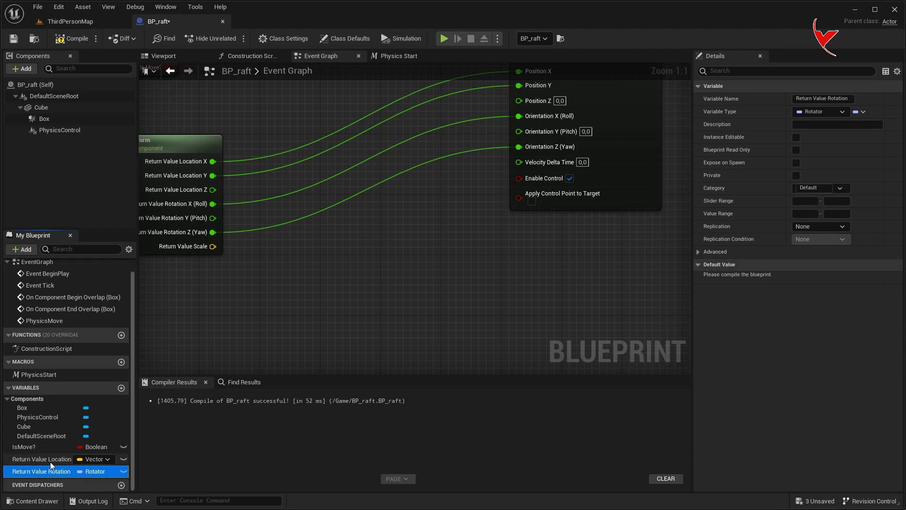
drag(50, 461, 200, 319)
click(222, 313)
mouse_move(43, 471)
mouse_down()
mouse_move(191, 371)
mouse_move(205, 342)
mouse_up()
click(205, 342)
right_drag(189, 298, 231, 239)
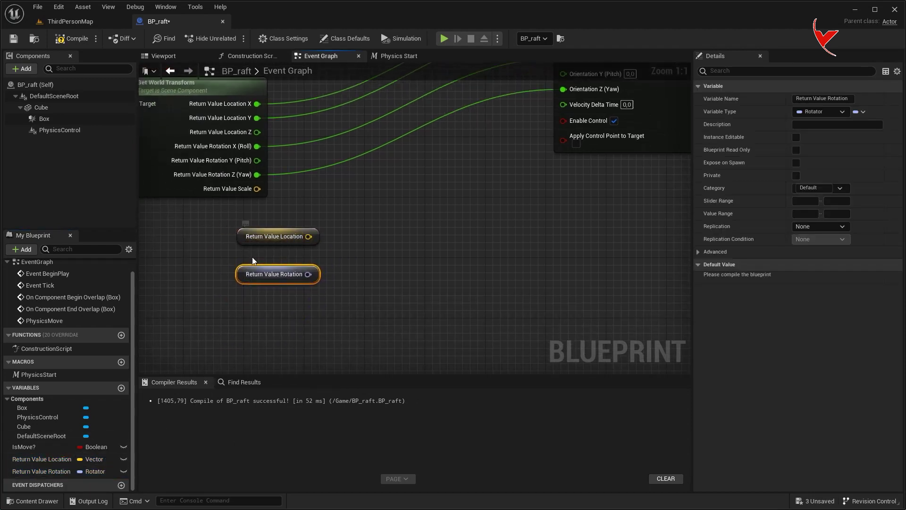
drag(274, 275, 265, 328)
Split both getters and wire saved Location Z to Position Z and saved Pitch to Orientation Pitch.
right_click(309, 236)
click(319, 264)
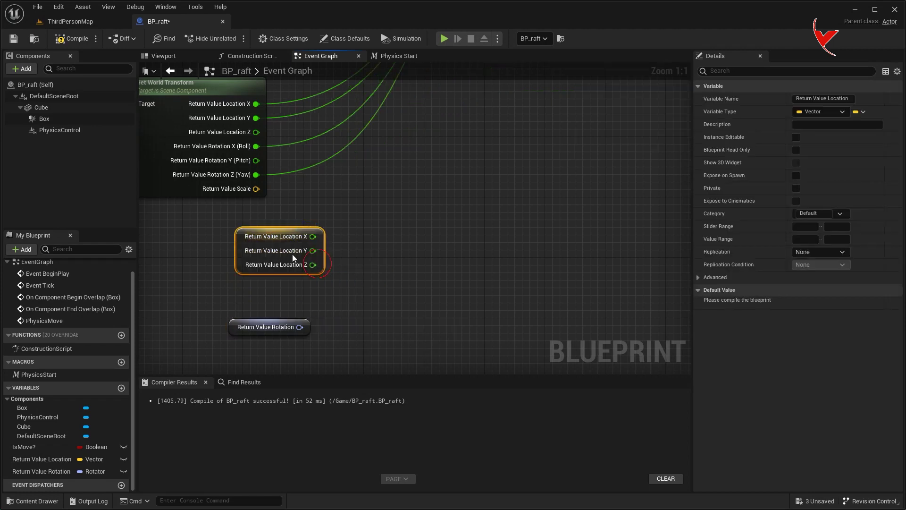
mouse_move(293, 254)
mouse_down()
mouse_move(224, 295)
mouse_move(494, 112)
mouse_up()
scroll(224, 295, down, 1)
right_drag(274, 358, 265, 281)
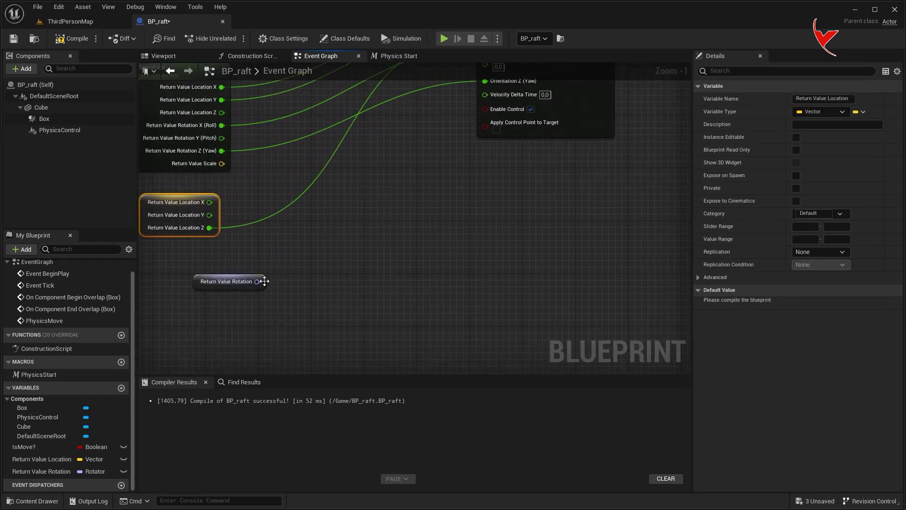
right_click(263, 282)
click(276, 313)
scroll(276, 315, down, 2)
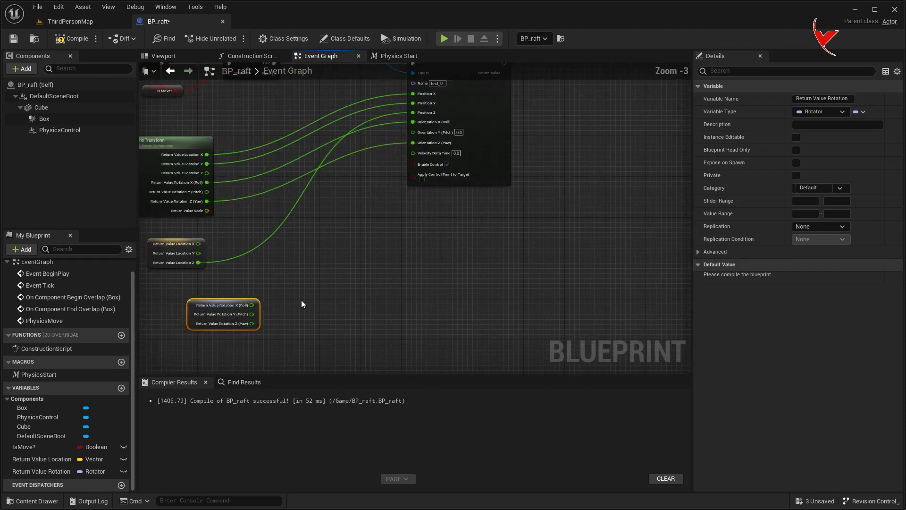
drag(251, 314, 417, 135)
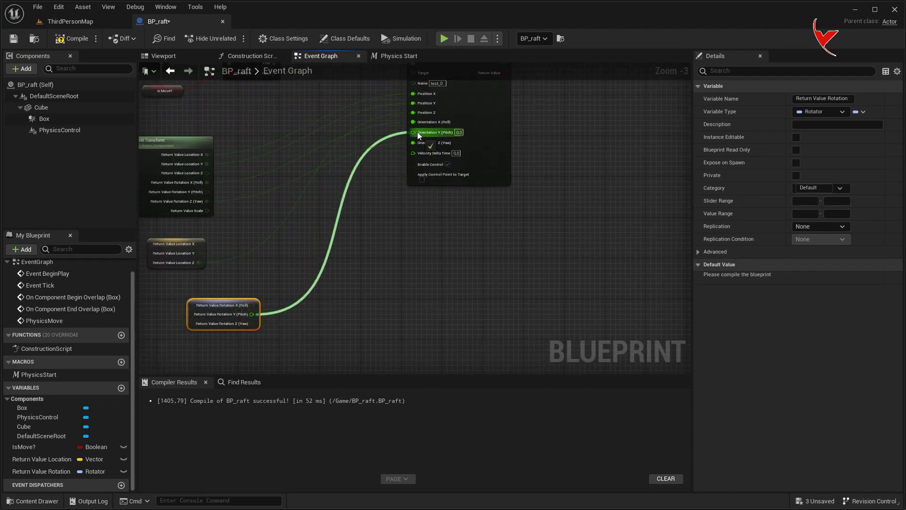
scroll(325, 242, down, 2)
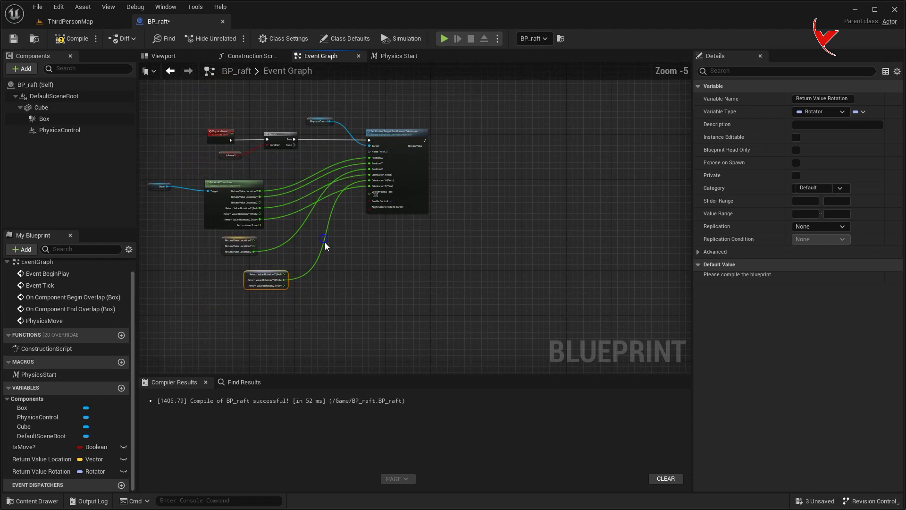
right_drag(325, 242, 460, 252)
scroll(431, 224, up, 3)
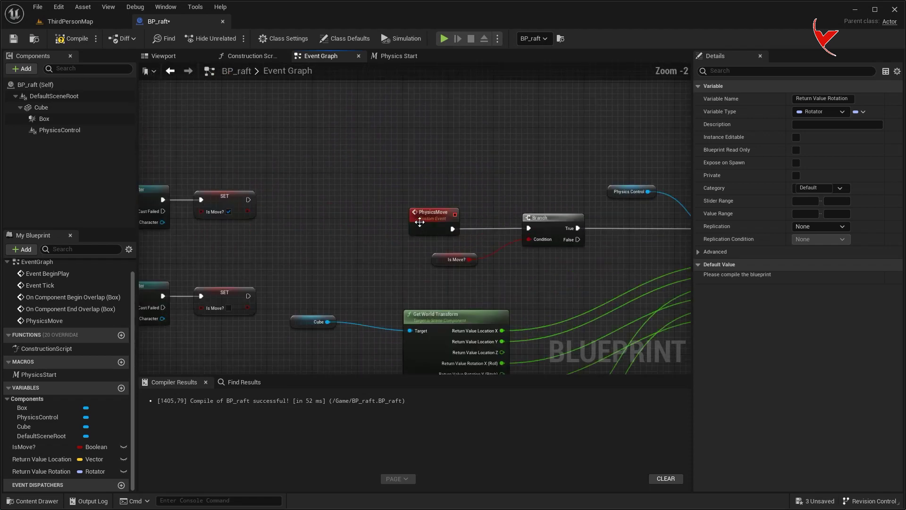
Call PhysicsMove from Event Tick, compile the raft Blueprint and play the level.
click(441, 233)
click(382, 149)
scroll(382, 149, down, 1)
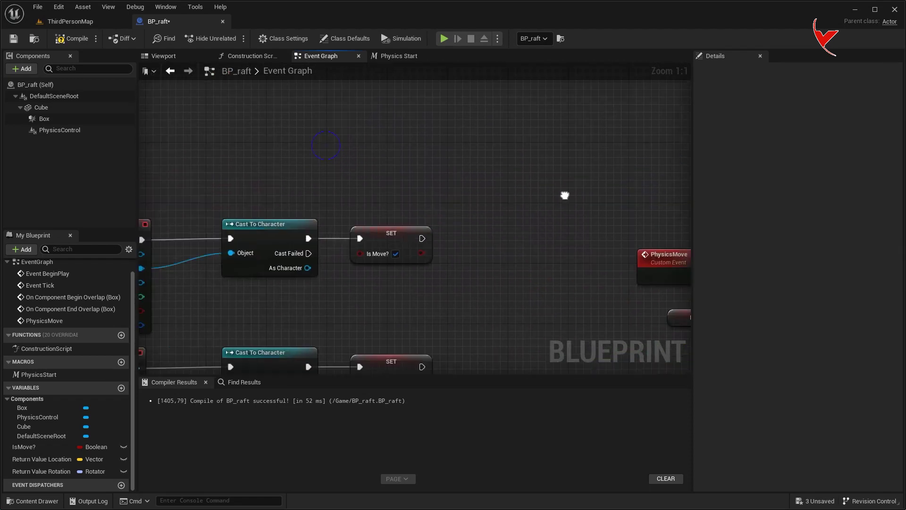
right_drag(336, 150, 297, 186)
scroll(296, 186, up, 2)
drag(303, 192, 342, 191)
text(PhysicsMove)
click(386, 230)
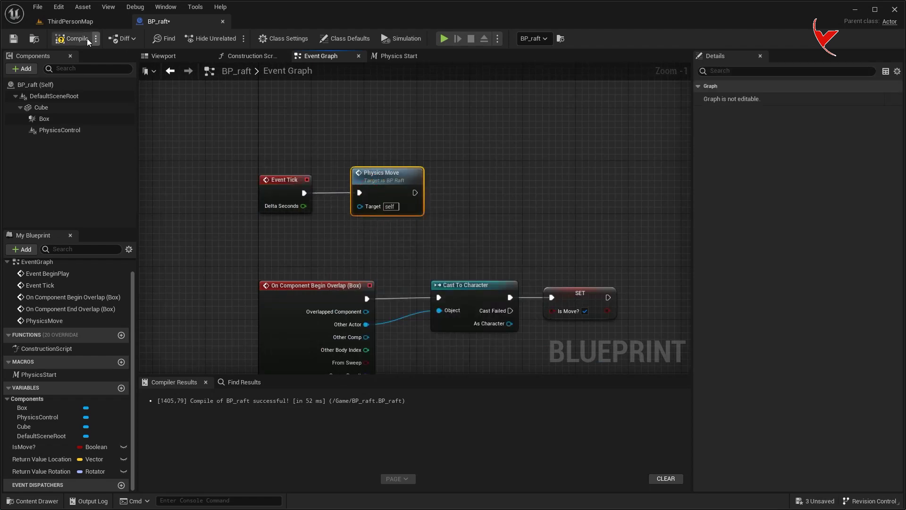
click(71, 21)
click(208, 36)
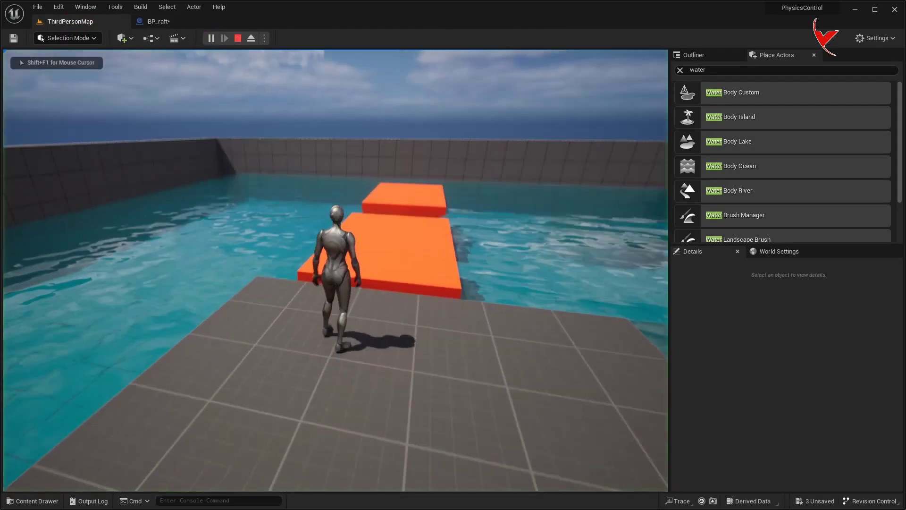